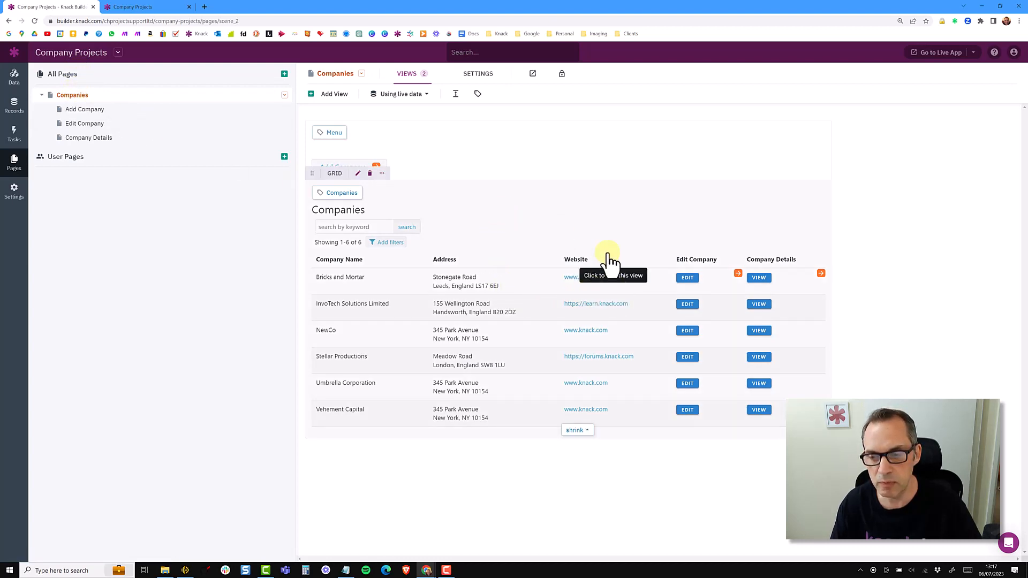
Open the Edit Company column's properties in the Companies grid and rename its header to Edit.
click(701, 272)
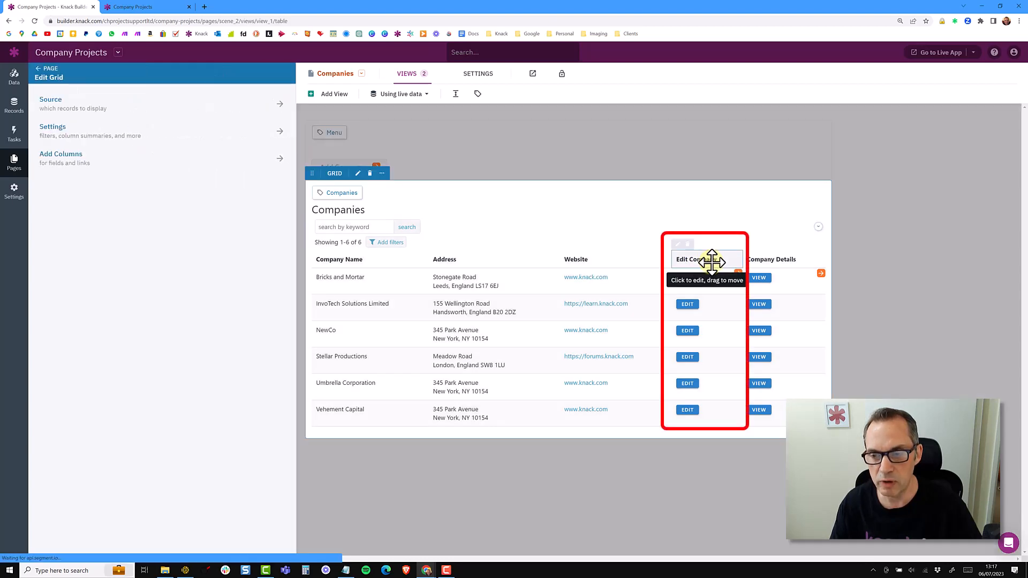
click(712, 262)
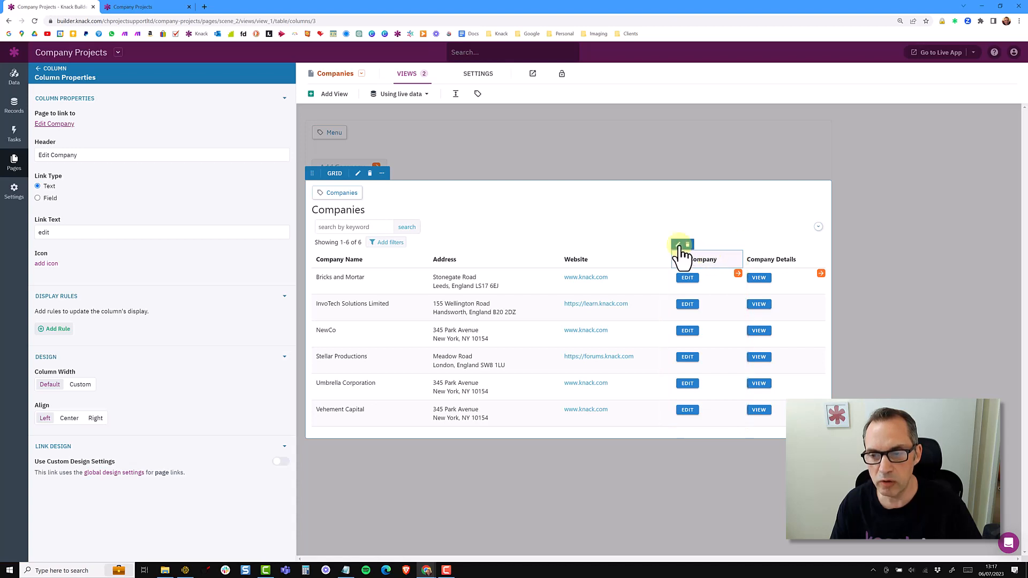
click(750, 256)
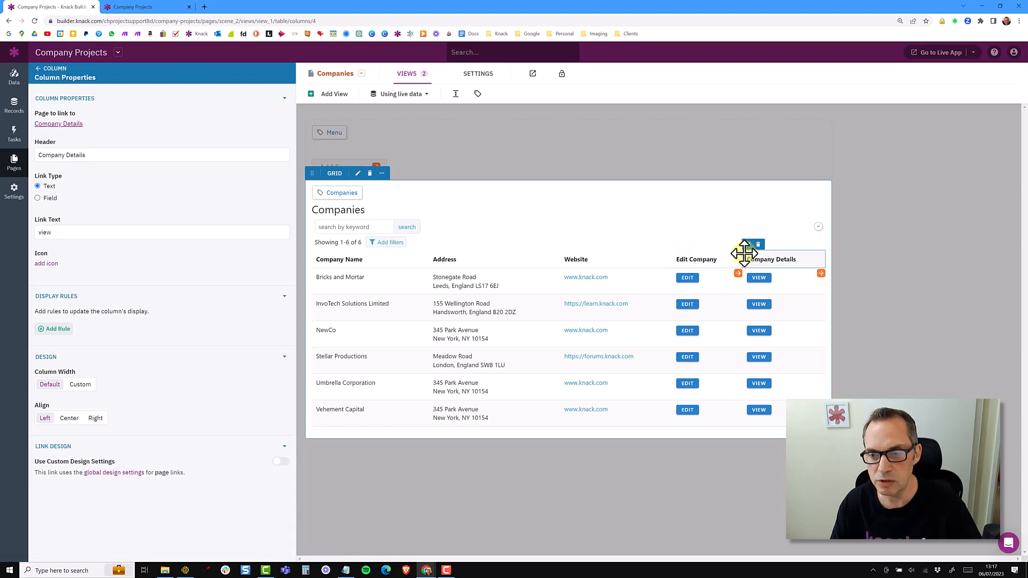
click(707, 260)
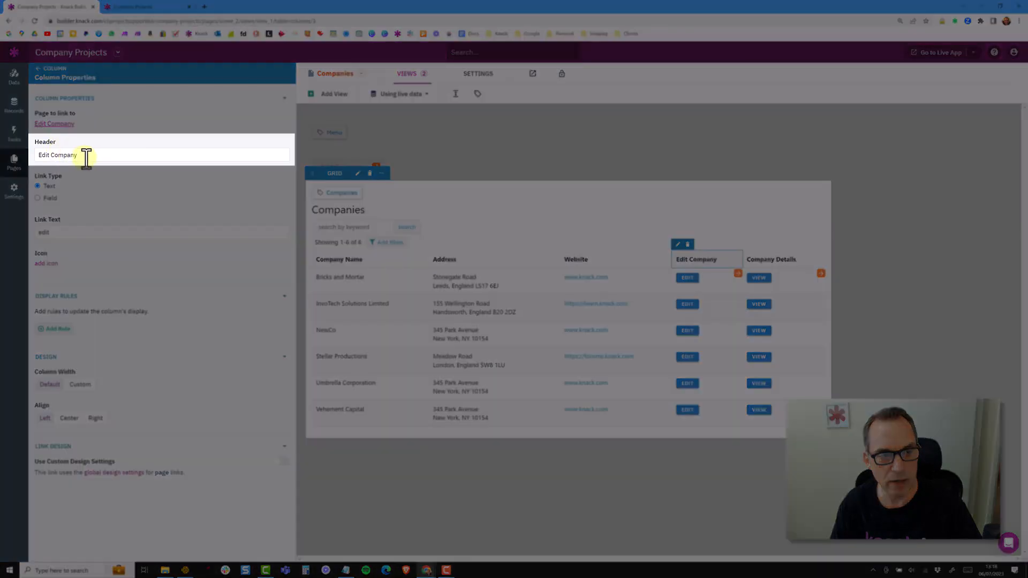
click(79, 157)
drag(78, 156, 36, 156)
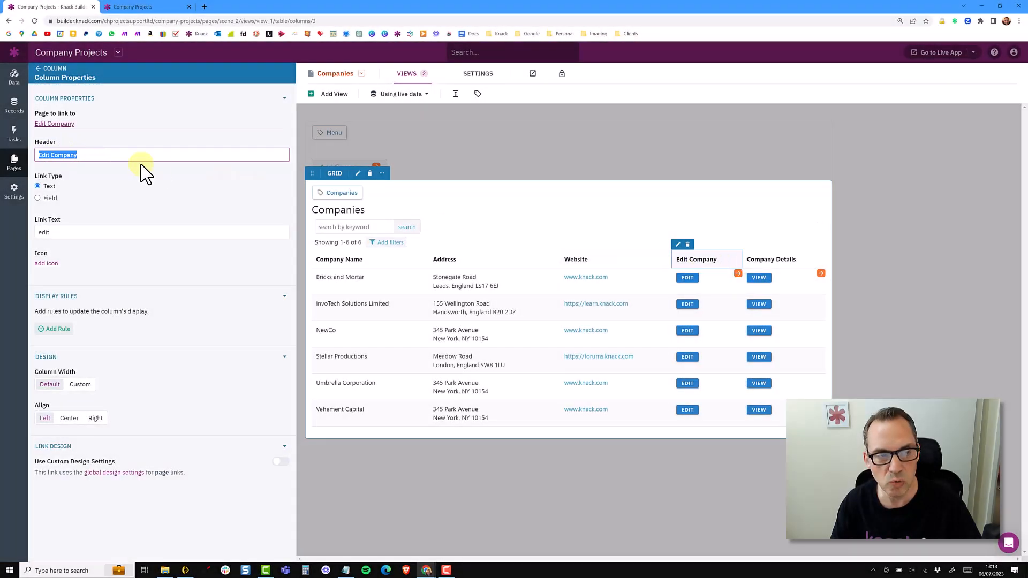
click(54, 156)
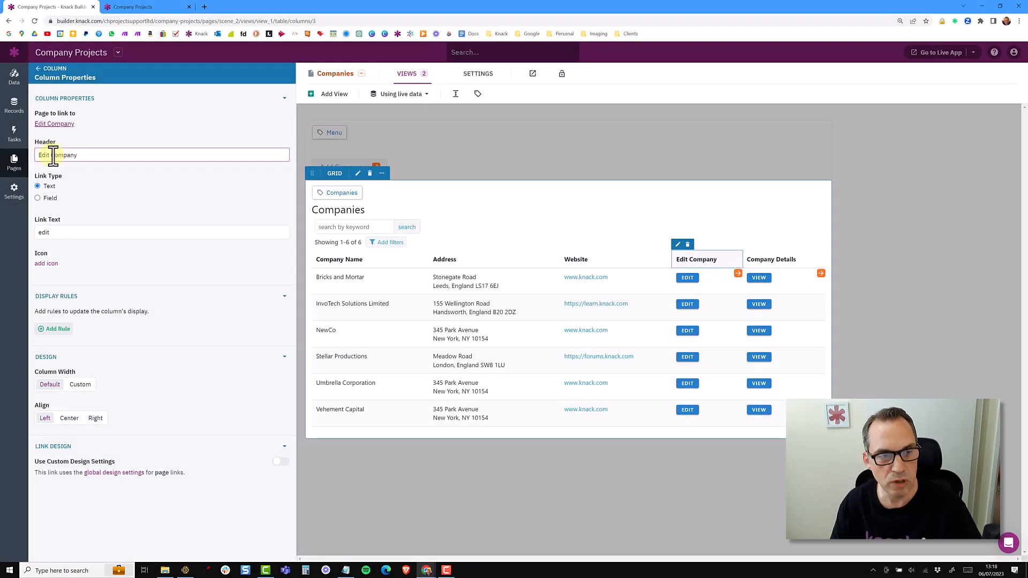
drag(51, 156, 131, 156)
key(BackSpace)
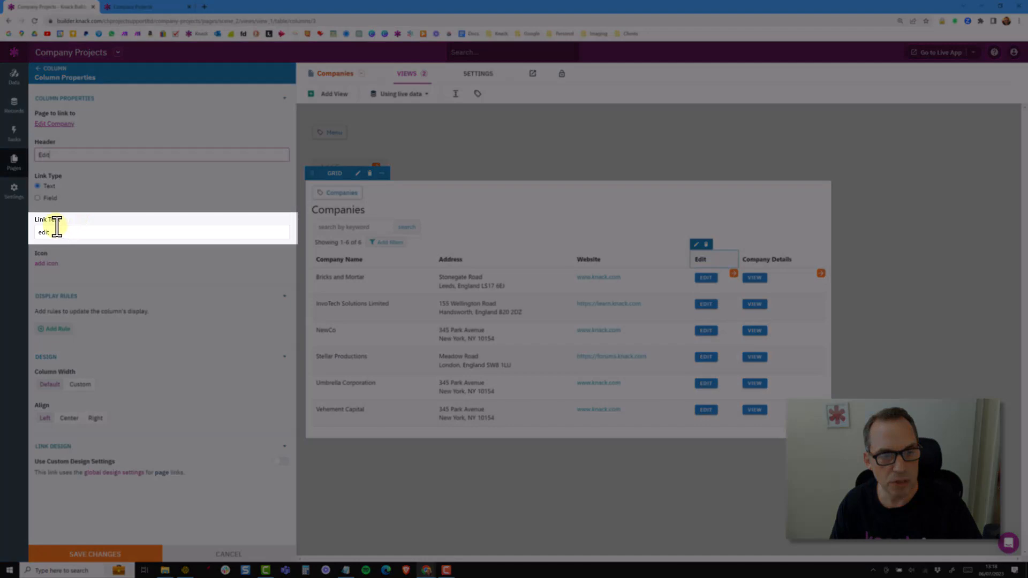
Change the Edit column's link text to 'edit this' and back to 'edit'.
double_click(41, 232)
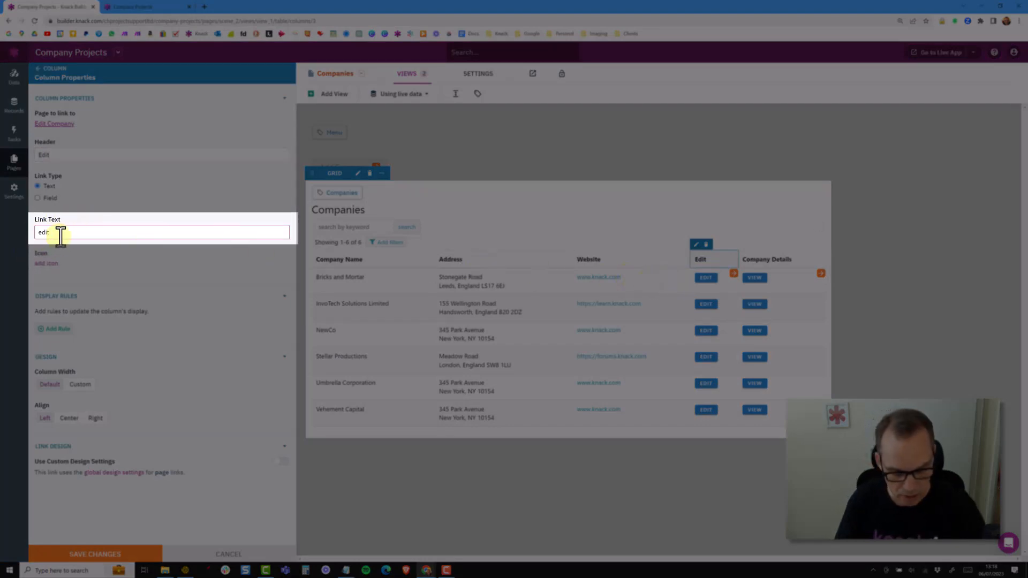
text(this)
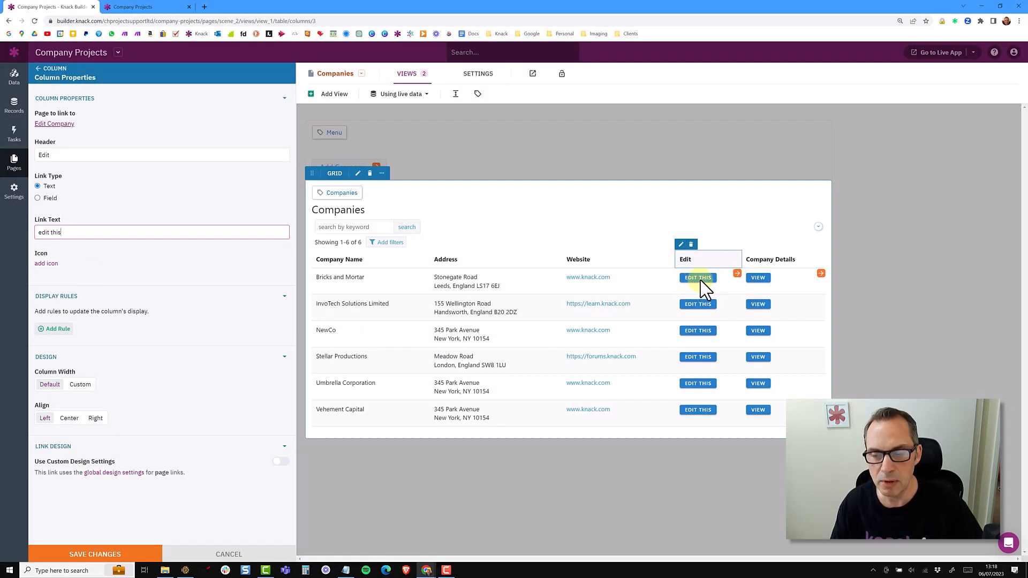
drag(86, 232, 28, 234)
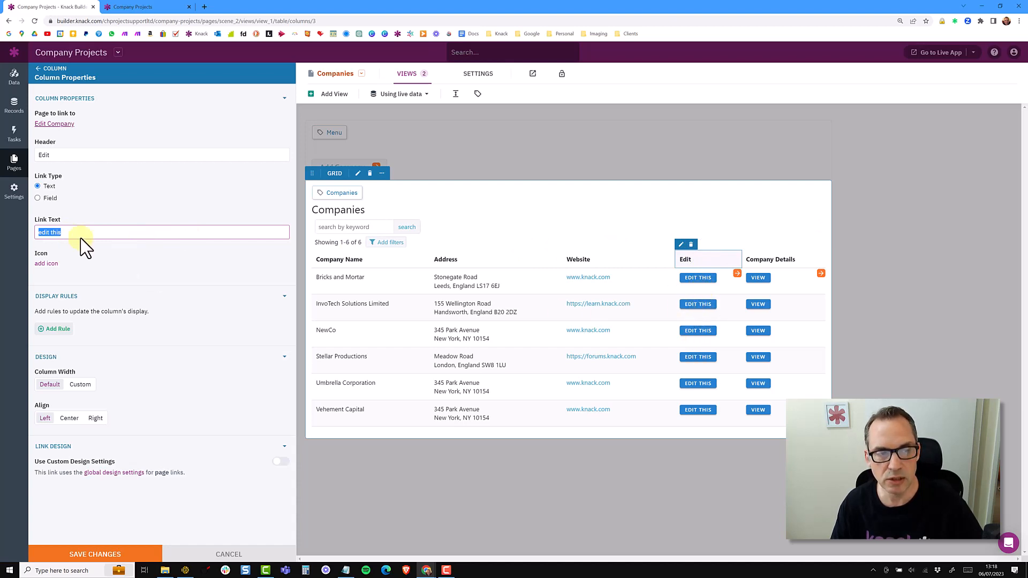
click(65, 208)
click(50, 233)
double_click(59, 231)
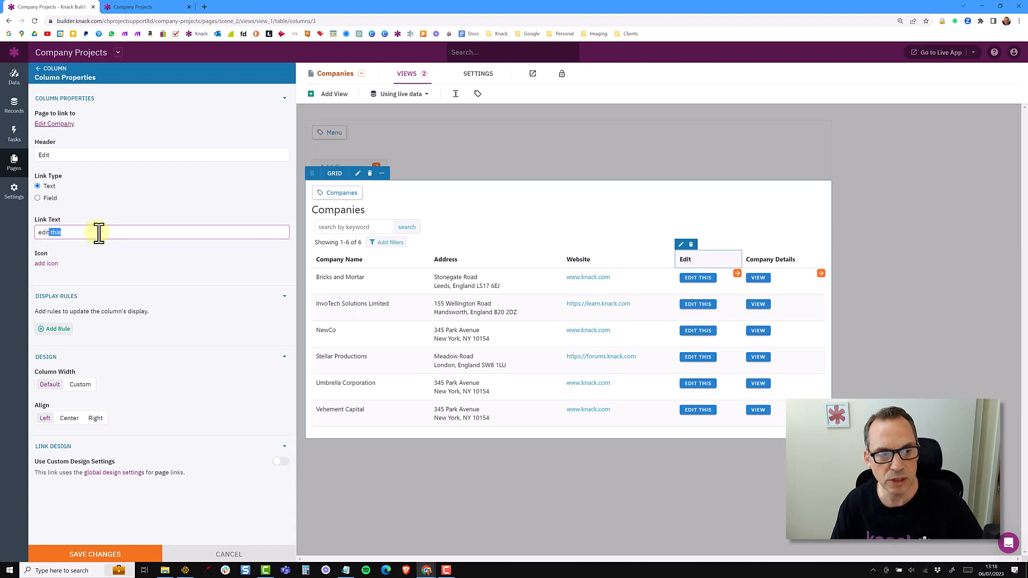
key(BackSpace)
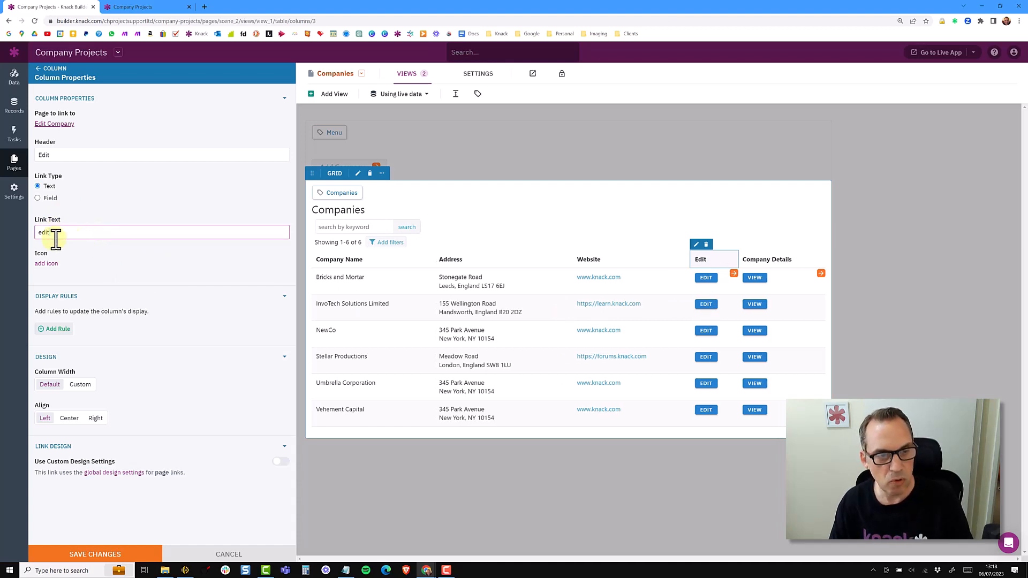
drag(56, 235, 35, 232)
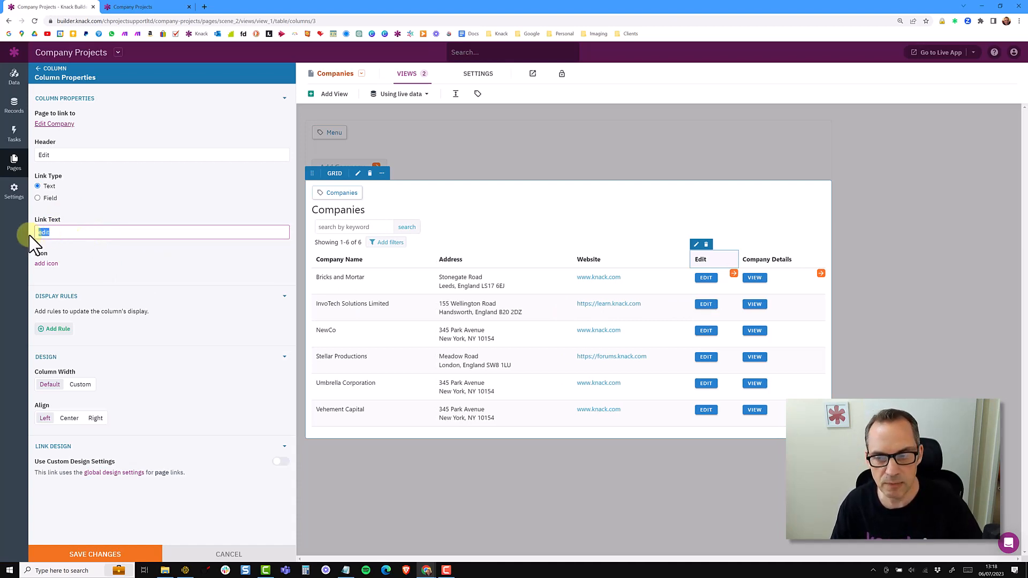
Add an edit icon to the Edit column's link and remove it again.
click(46, 264)
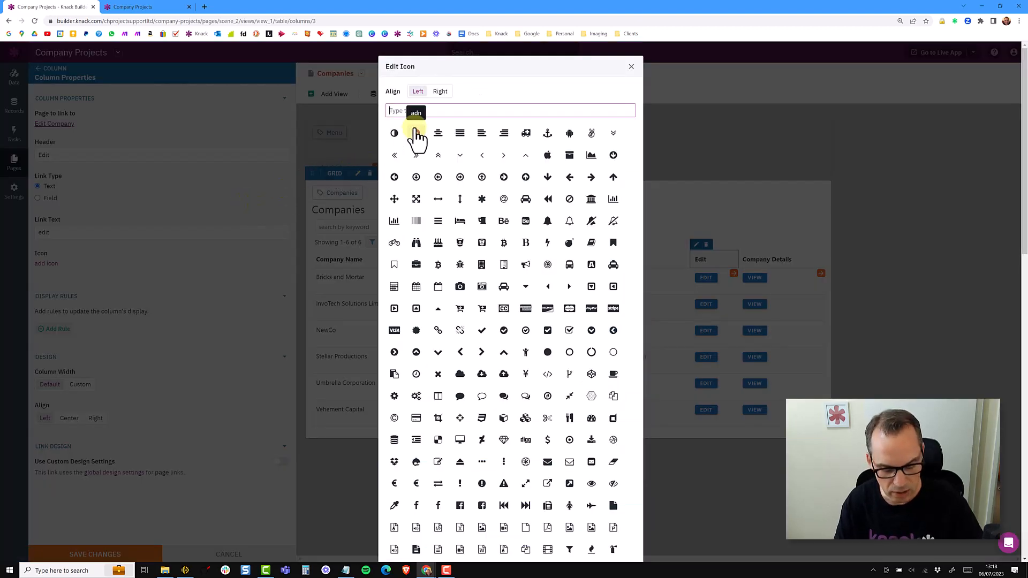
text(edit)
click(417, 134)
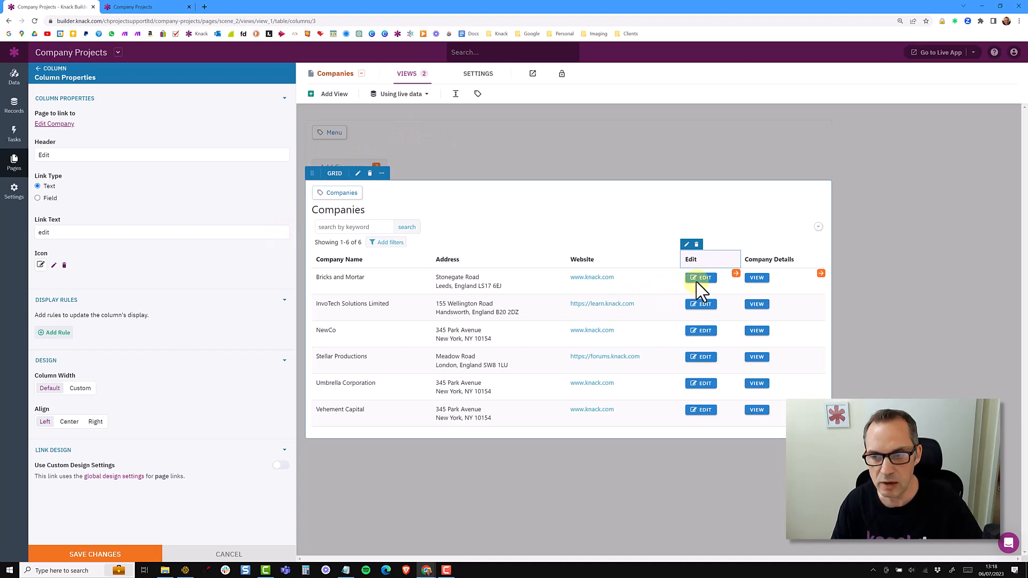
click(64, 266)
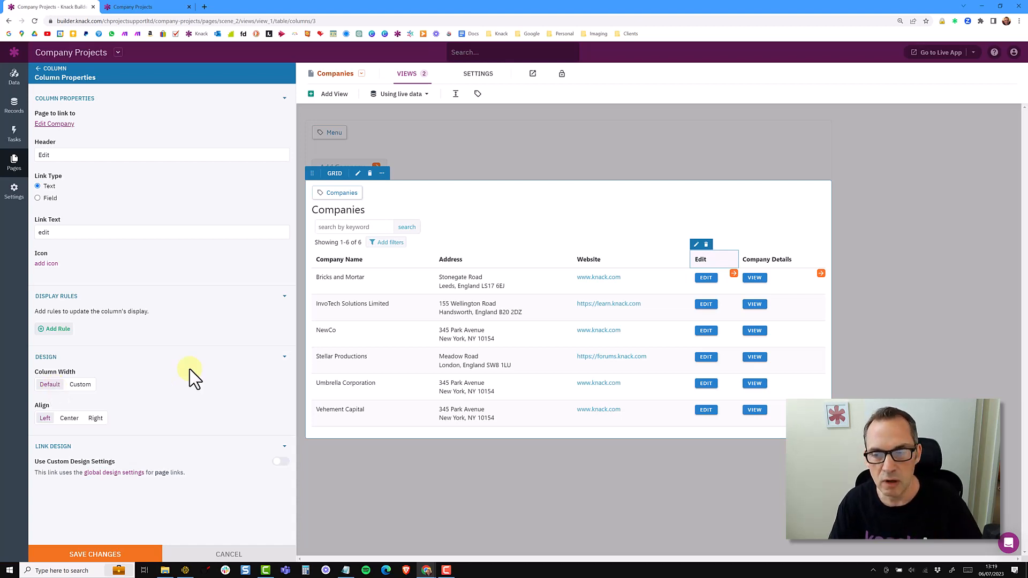
Give the Edit column a custom width of 50 pixels and center its alignment.
click(126, 8)
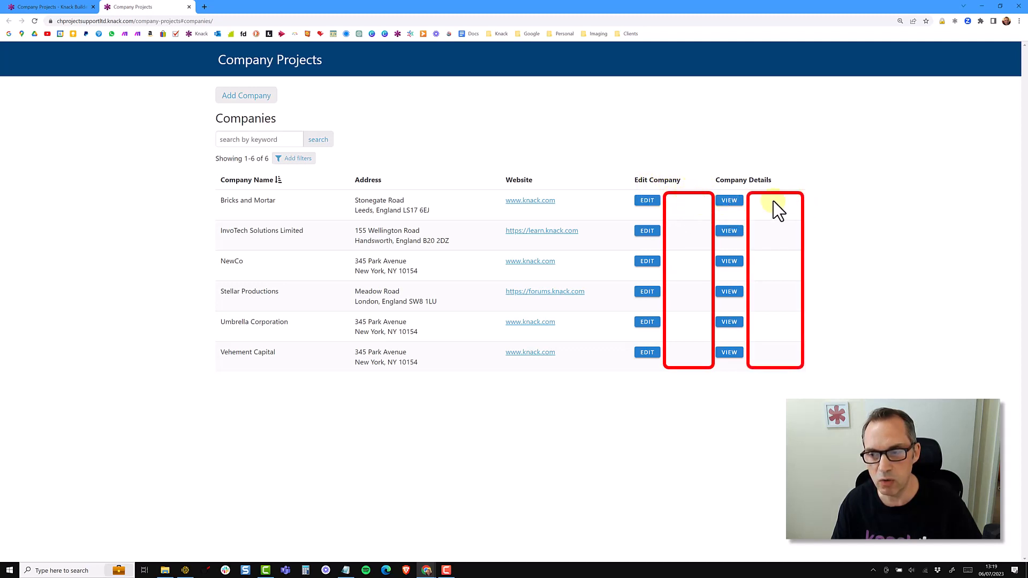
click(64, 7)
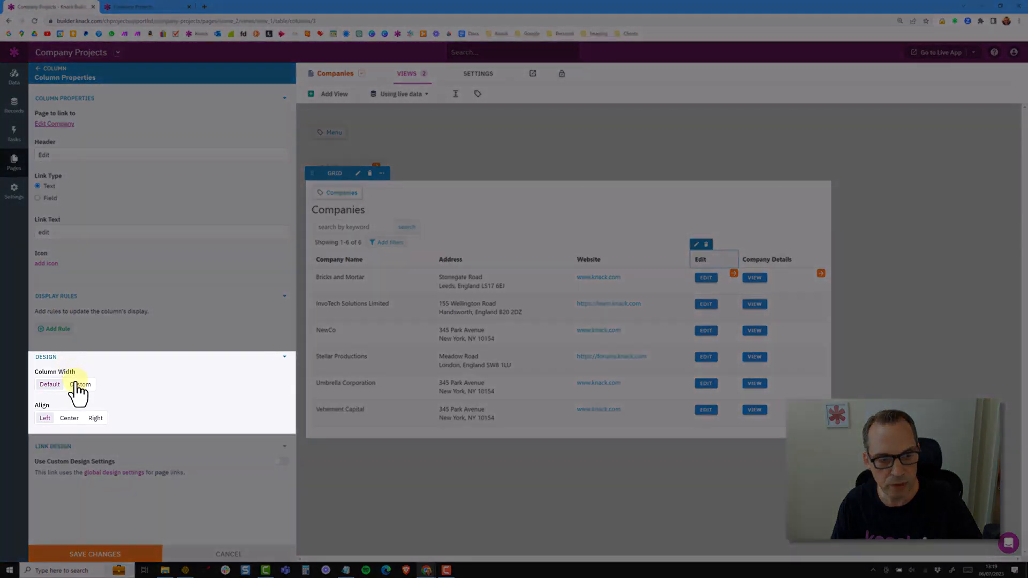
click(78, 385)
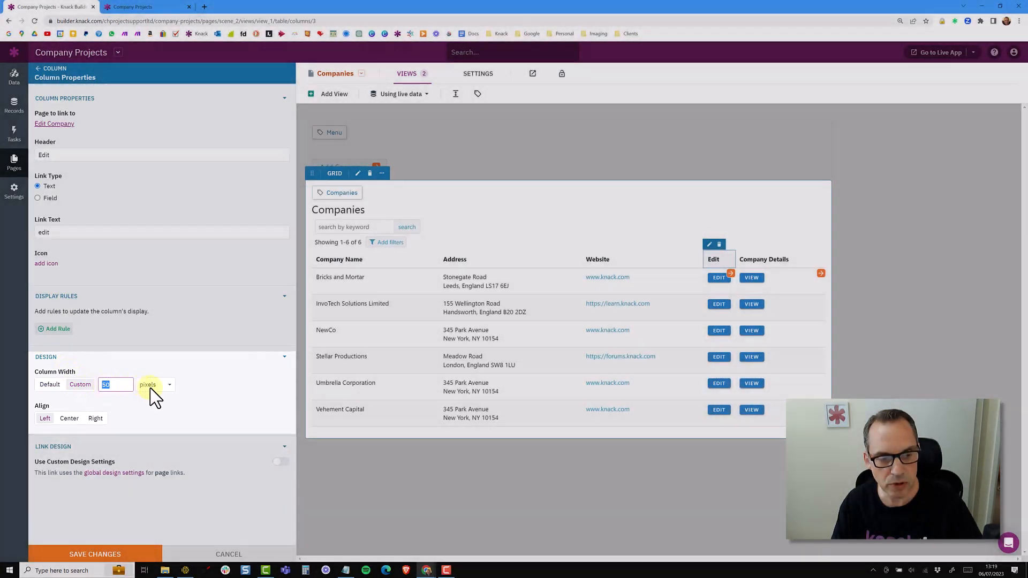
click(152, 389)
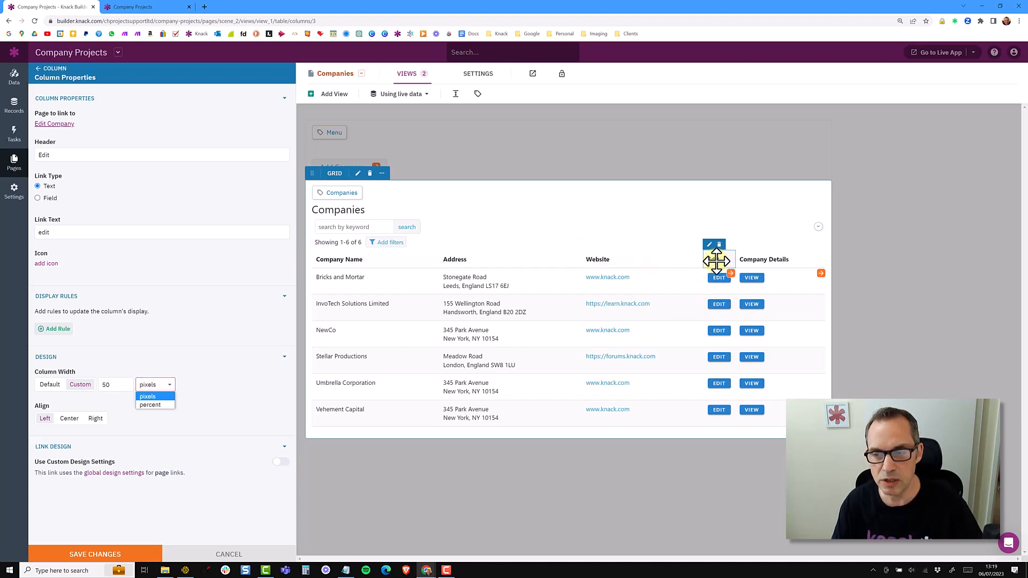
click(202, 381)
drag(114, 384, 96, 383)
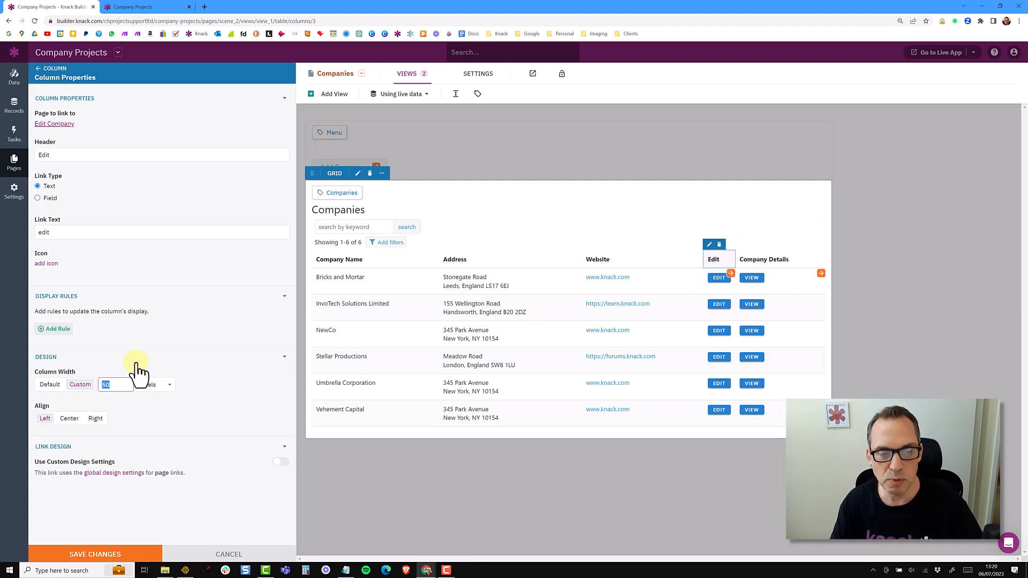
drag(122, 384, 104, 384)
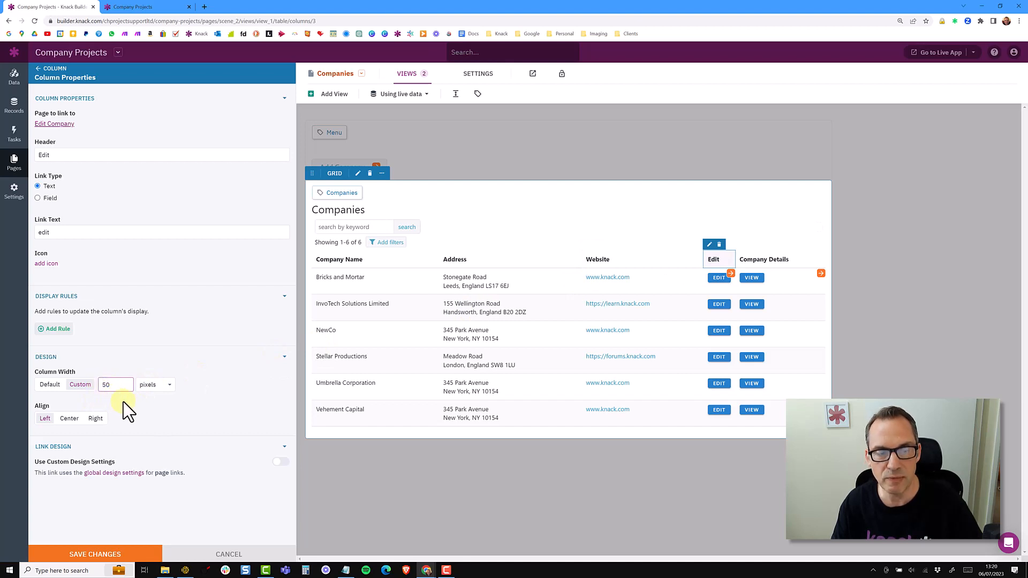
click(60, 417)
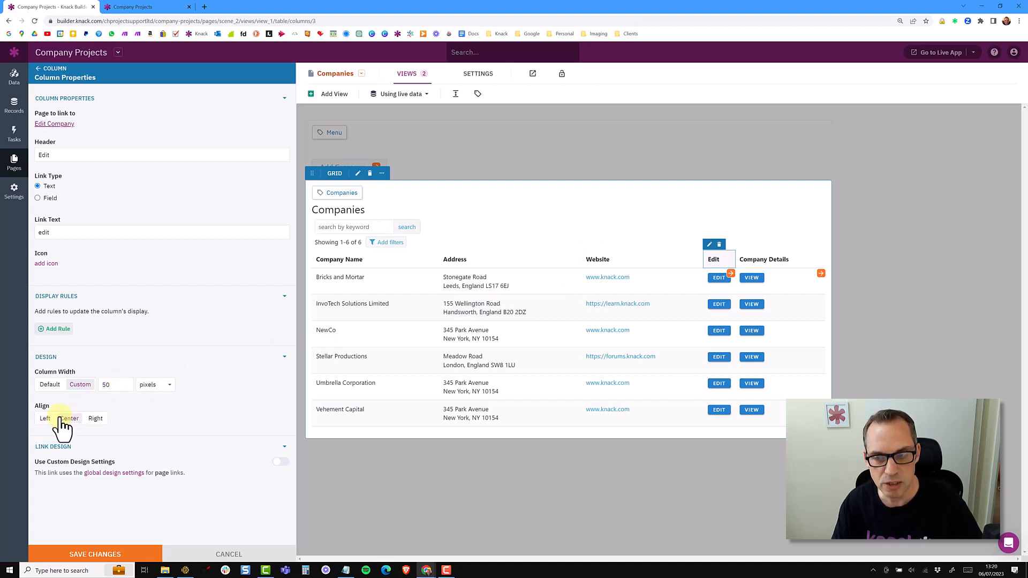
Rename the Company Details column's header to View, set a custom 50-pixel width, and save the changes.
click(755, 257)
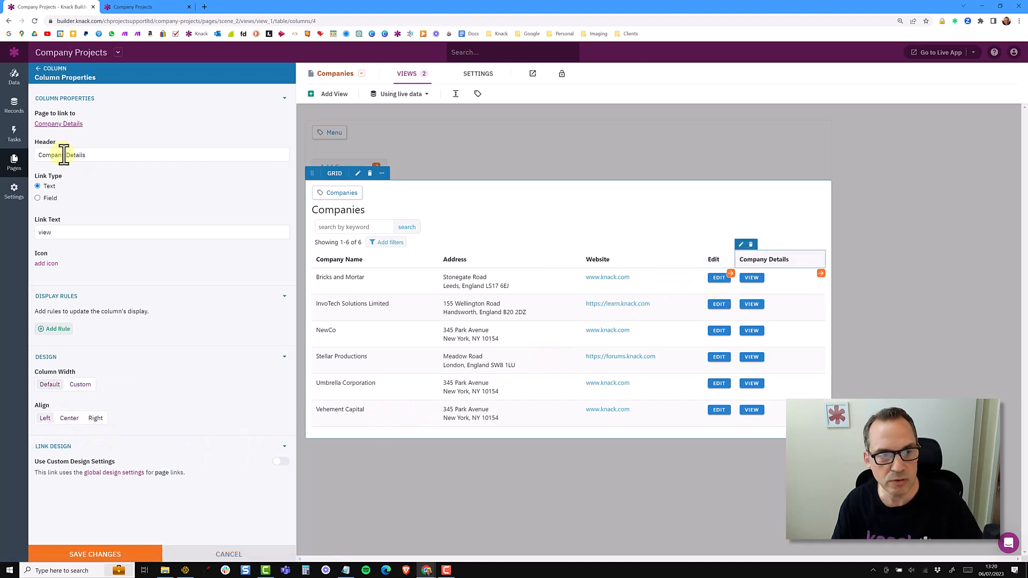
drag(83, 154, 22, 154)
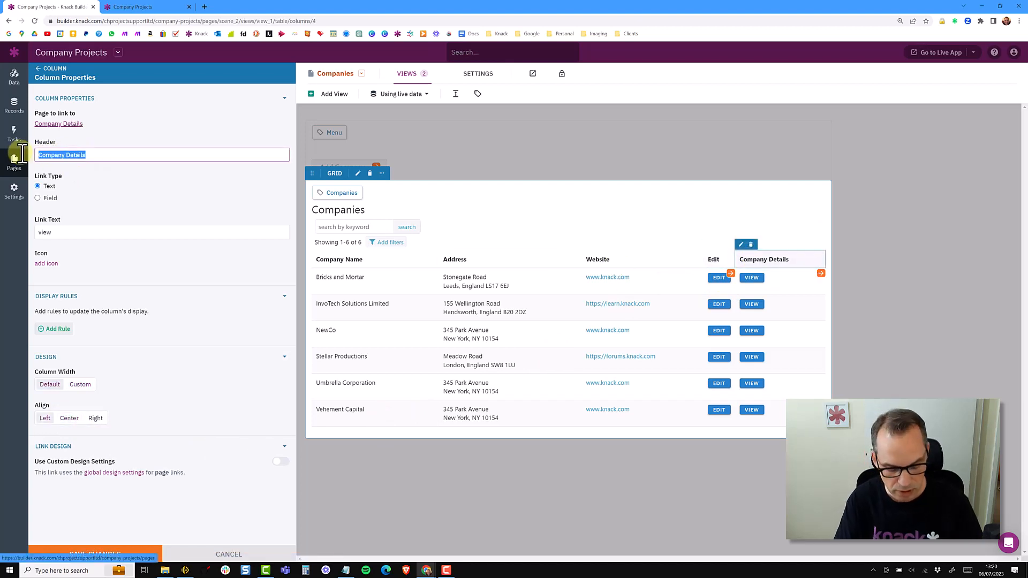
text(View)
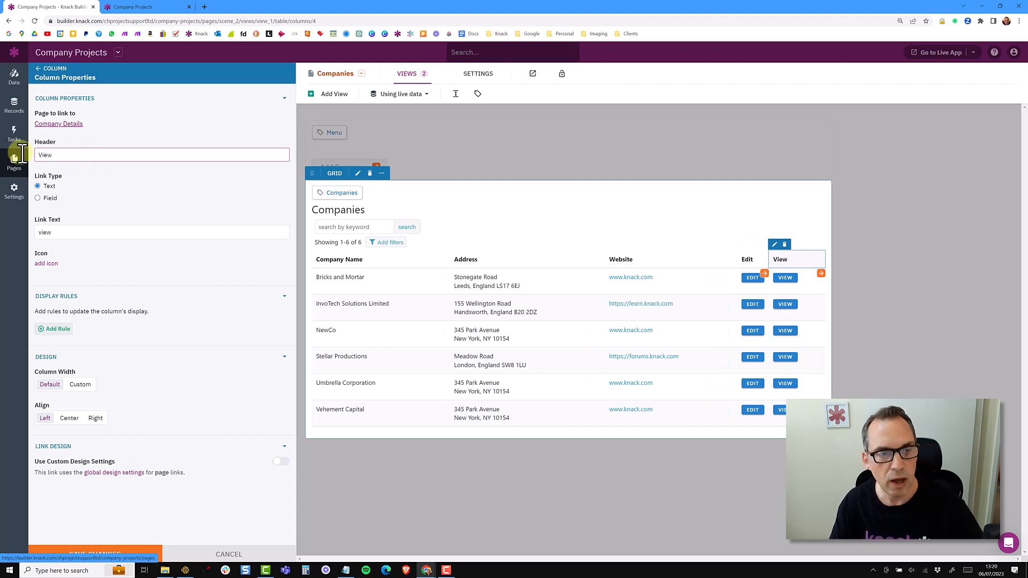
click(83, 384)
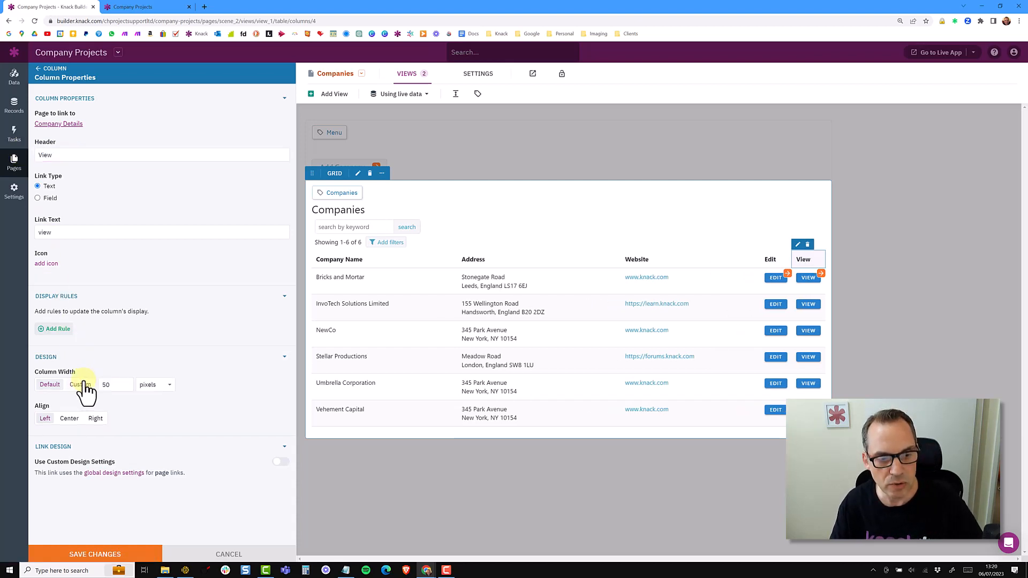
click(95, 555)
Reload the live app to check the renamed columns.
click(138, 7)
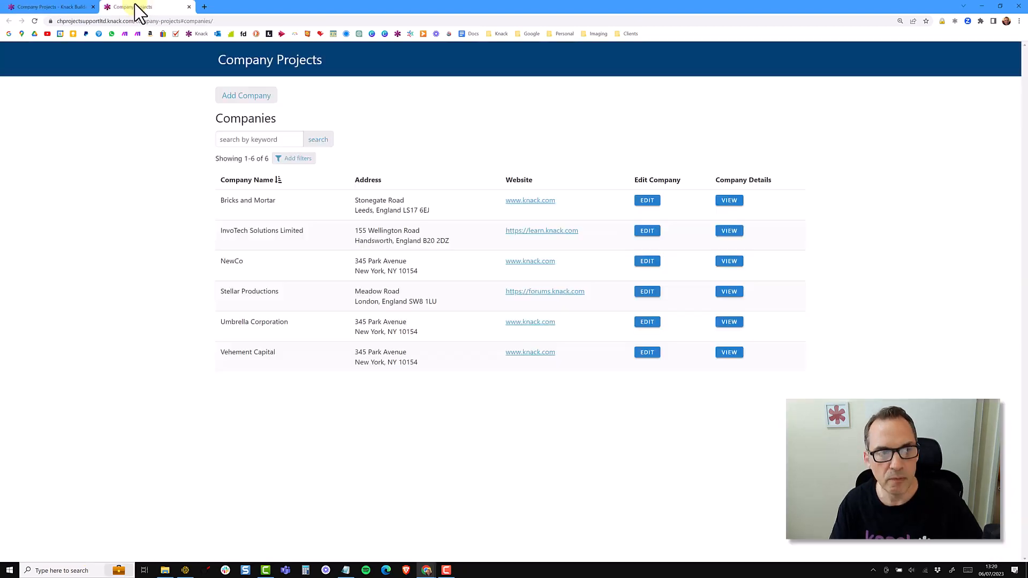
click(35, 21)
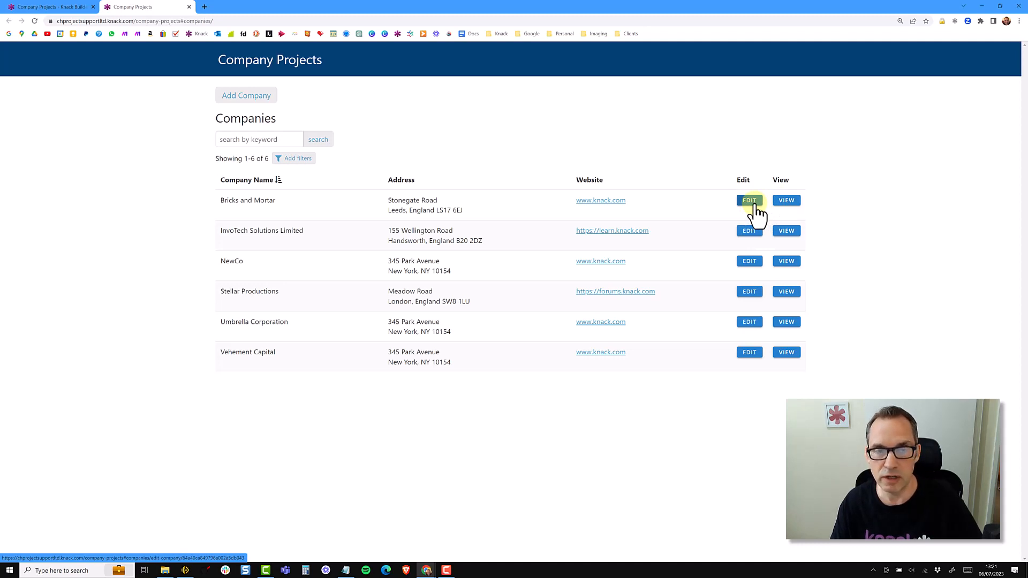
click(47, 7)
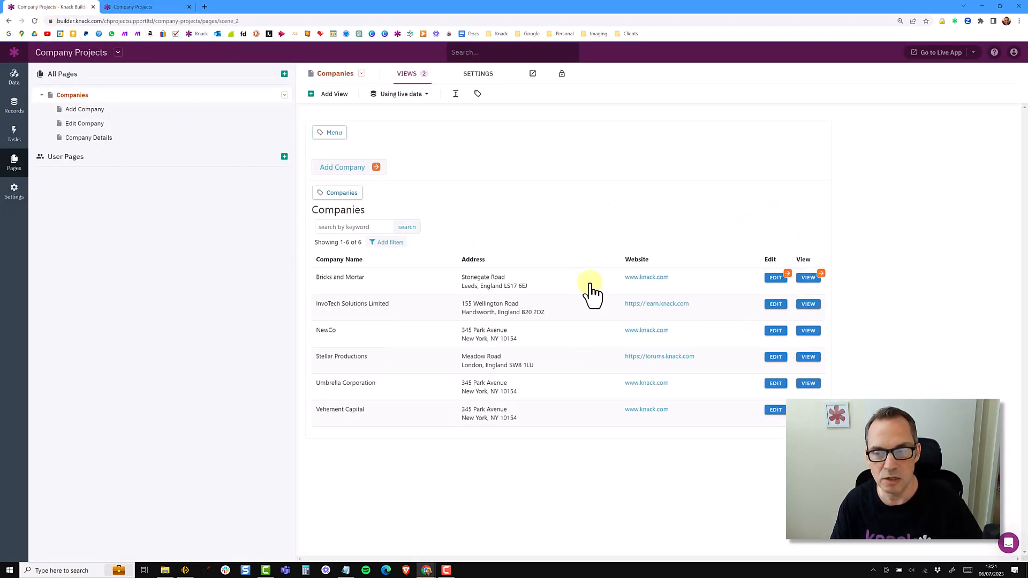
Enable custom link design settings for the Edit column and set its style to Text.
click(771, 258)
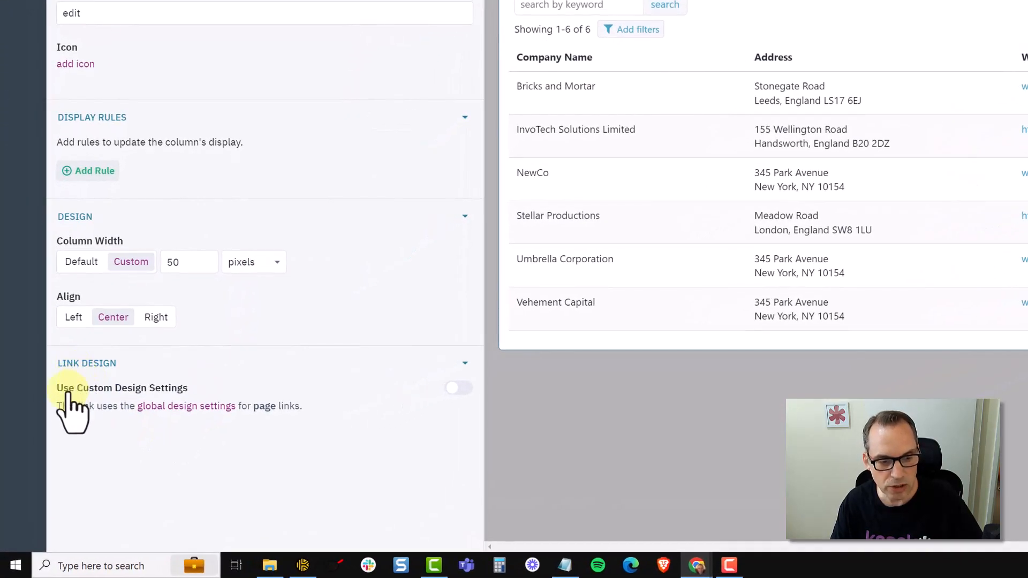
click(459, 391)
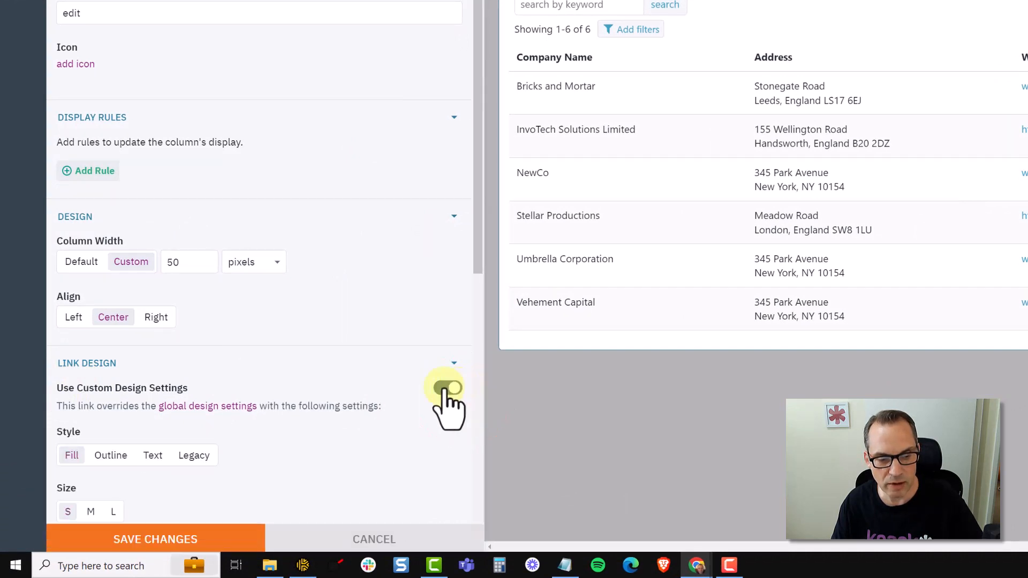
scroll(416, 402, down, 7)
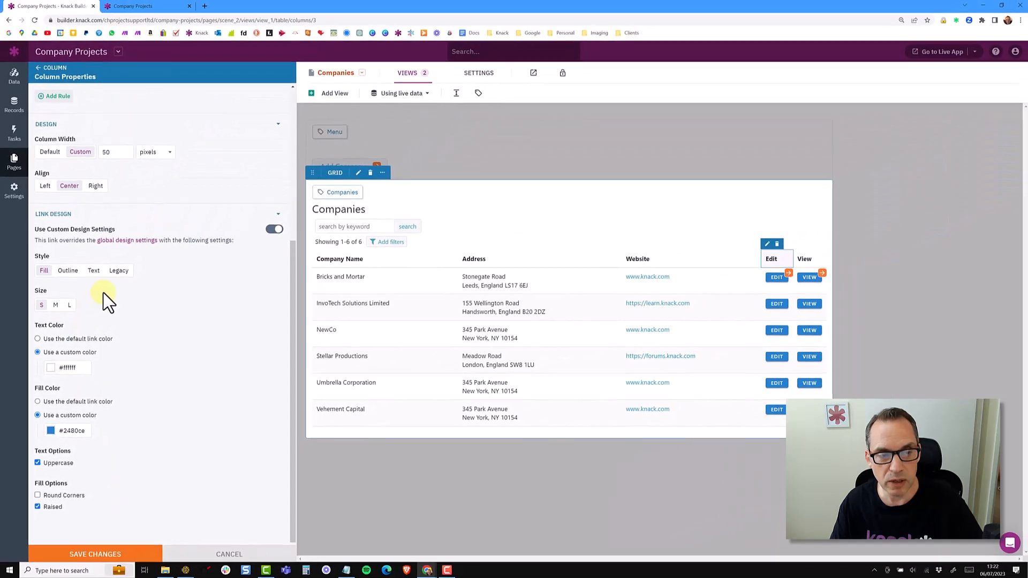
click(119, 272)
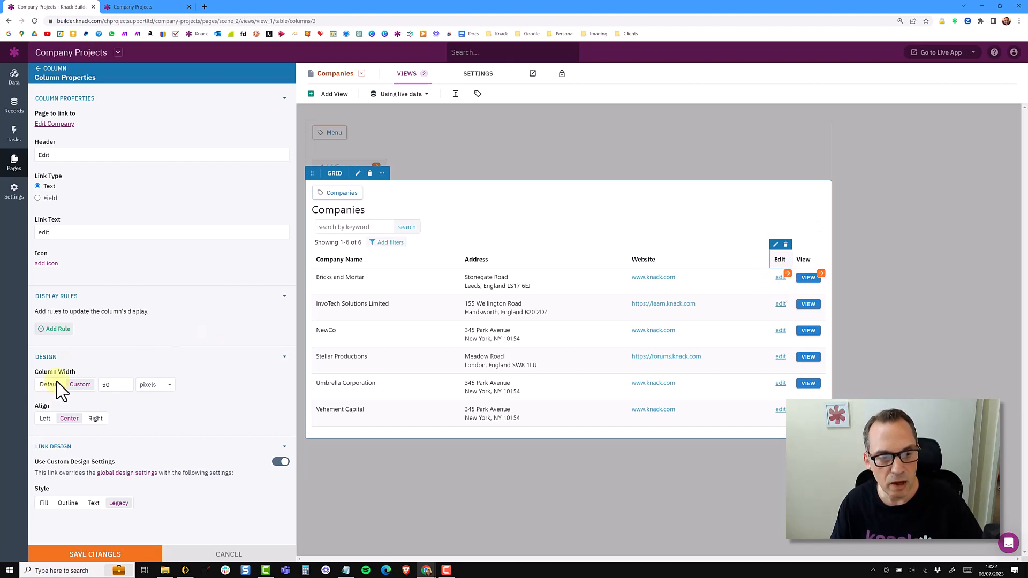
click(92, 504)
scroll(241, 384, down, 2)
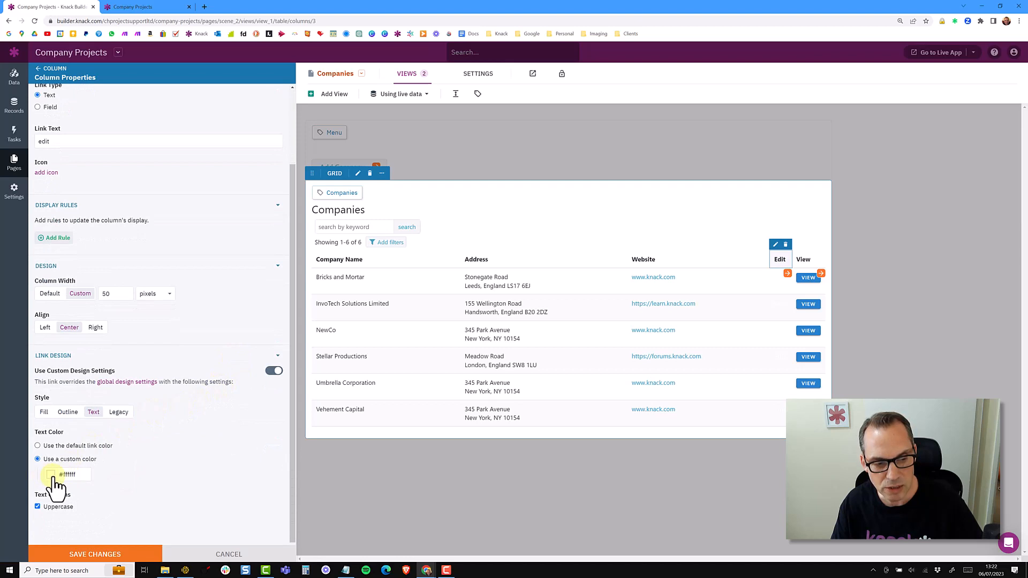
Try a red custom text color for the Edit column's link.
click(51, 475)
click(104, 408)
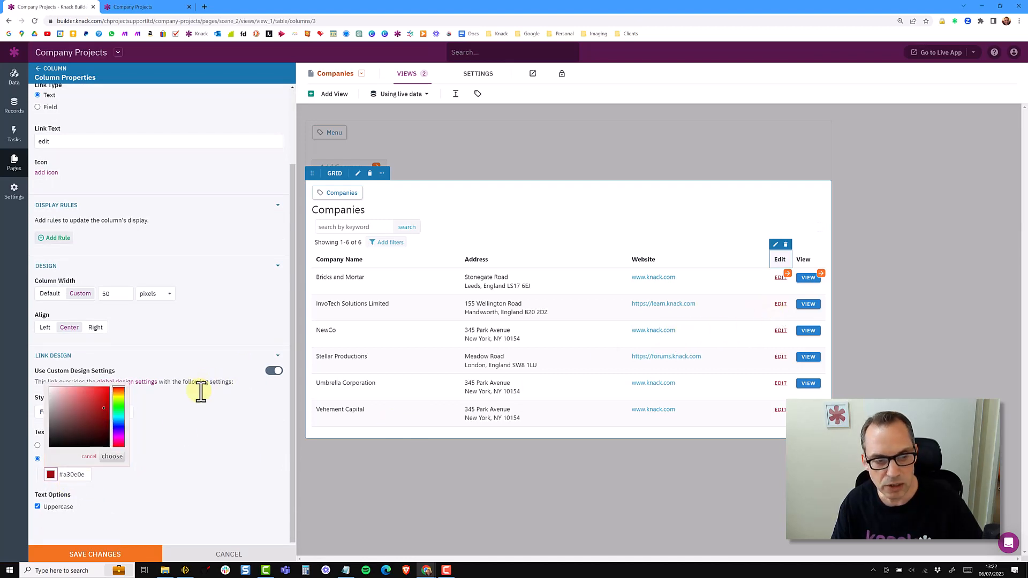
click(151, 476)
Switch the Edit link style to Outline and try a red custom text color.
click(76, 413)
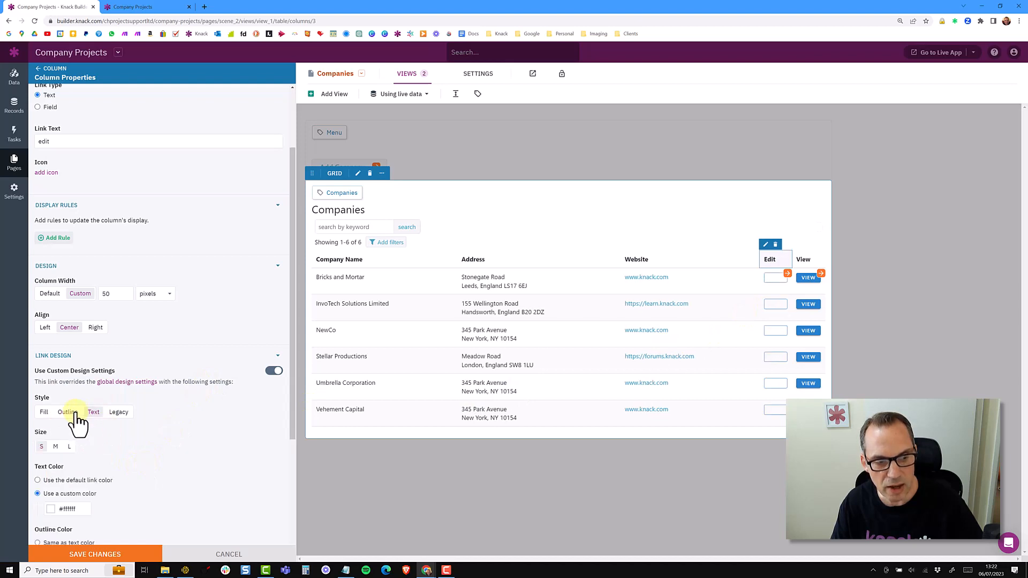
scroll(188, 408, down, 3)
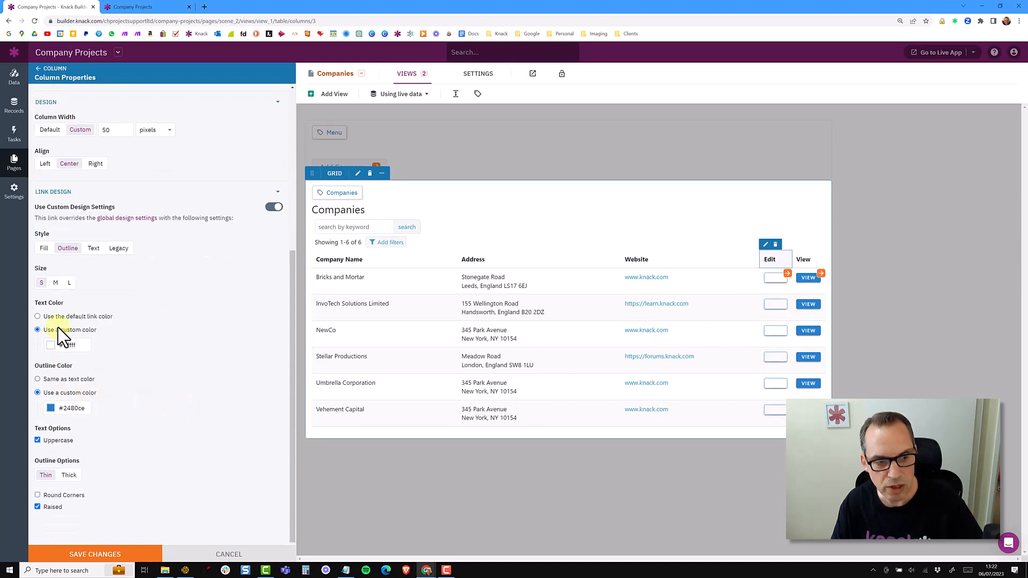
click(51, 346)
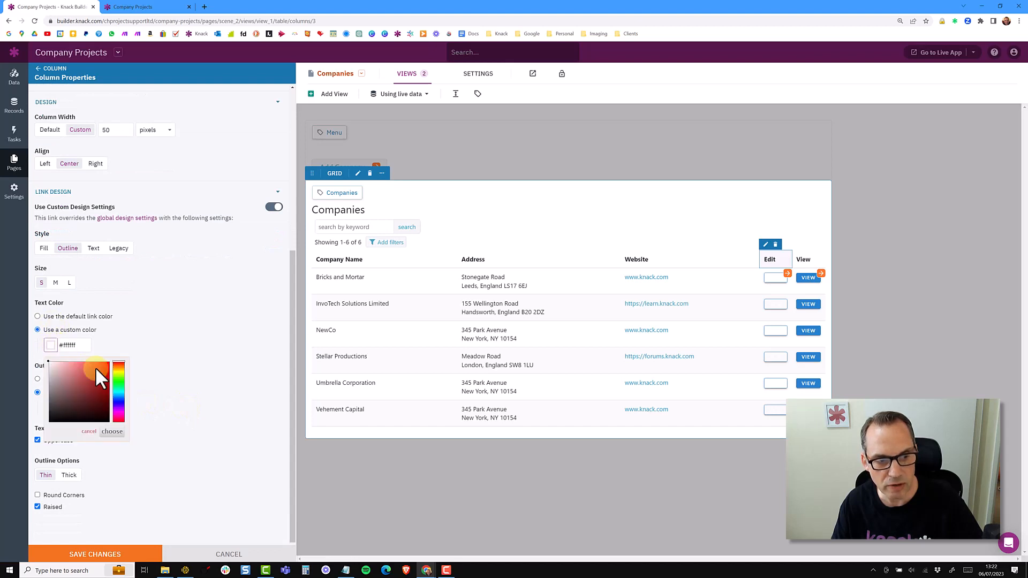
click(98, 372)
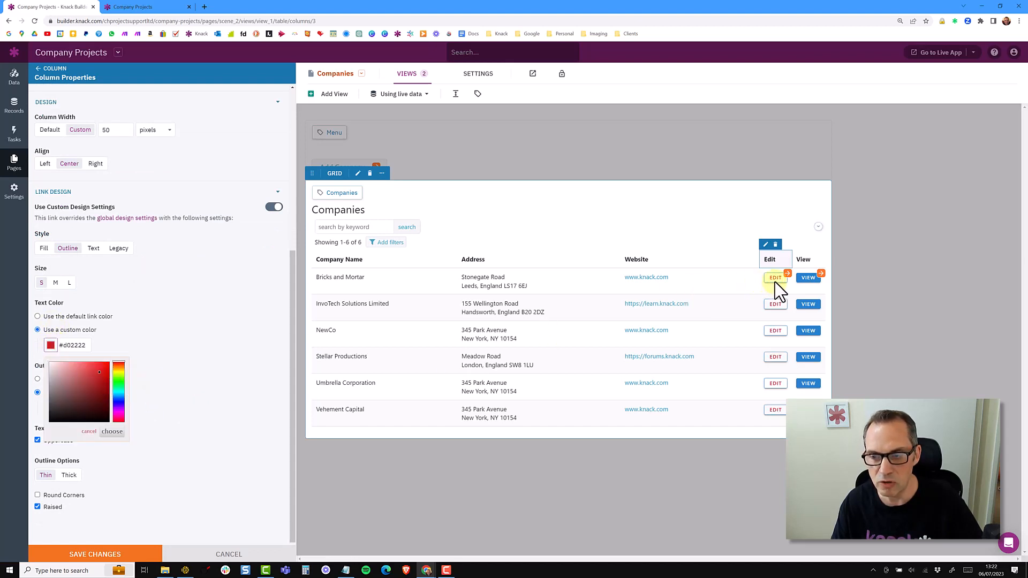
Switch the Edit link style to Fill with custom fill color #7EBB44 and save the changes.
click(45, 250)
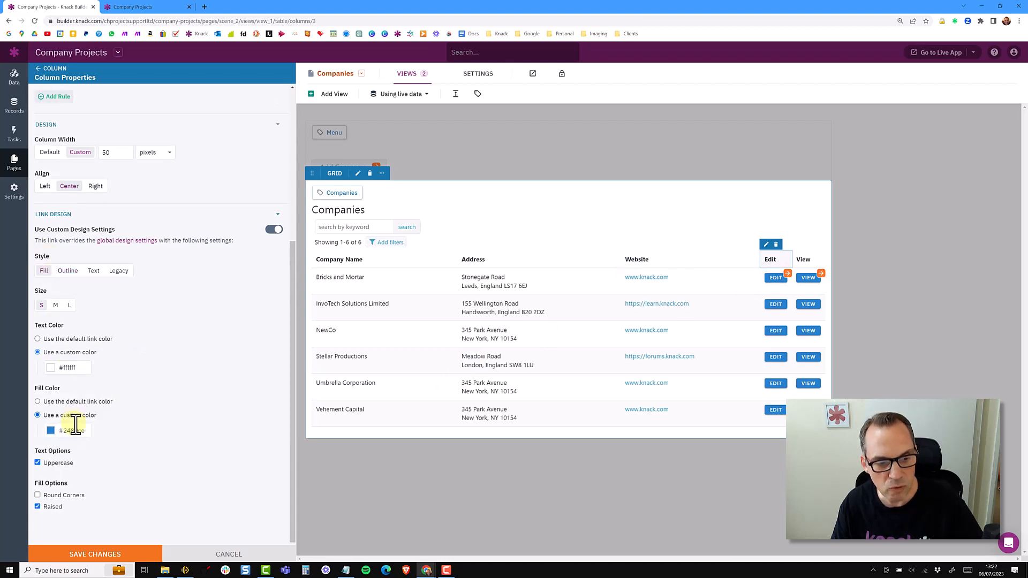
text(#72b344)
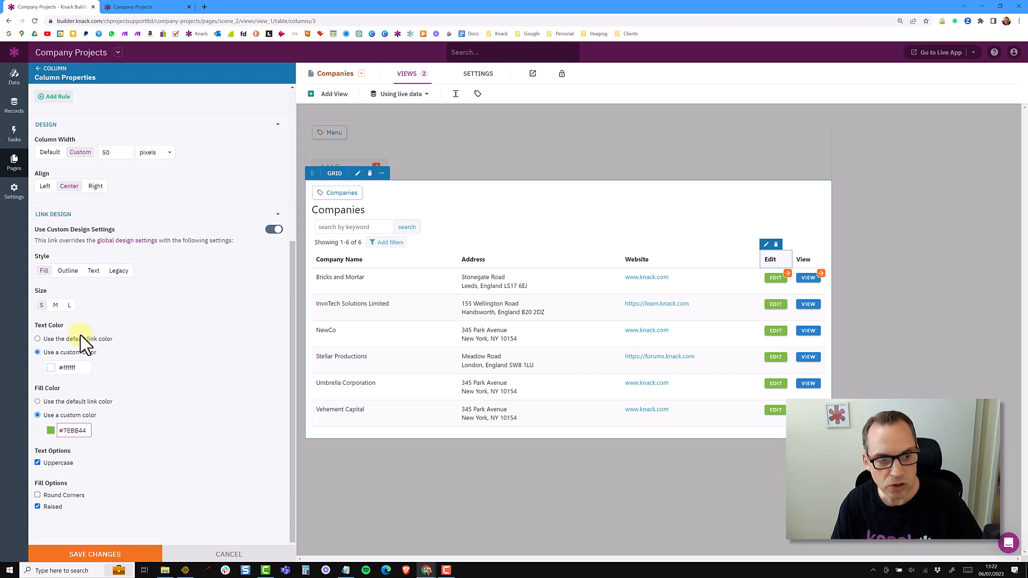
click(99, 556)
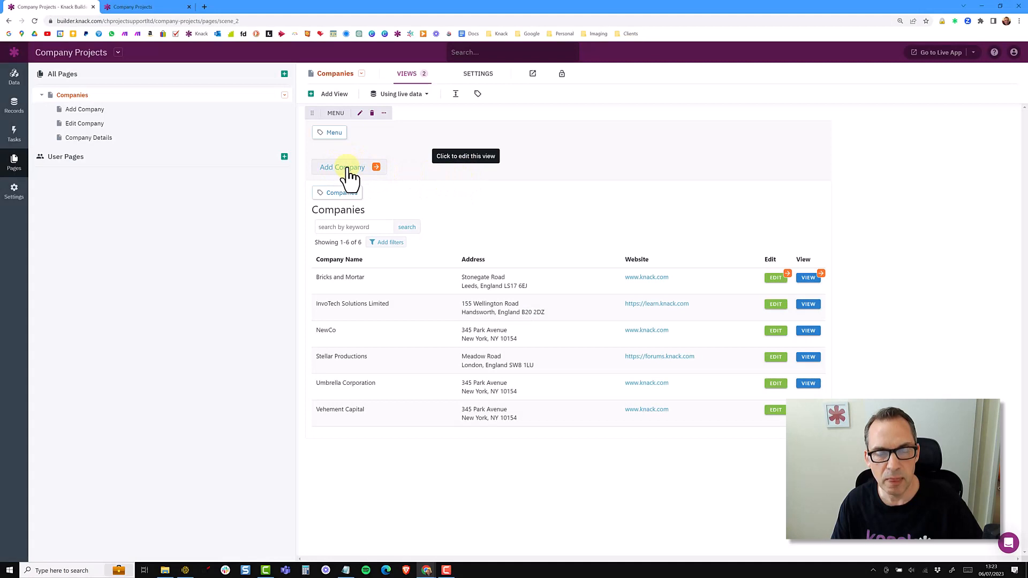
Set the global menu button style to Fill with custom fill color #7EBB44 in the live app design settings.
click(14, 190)
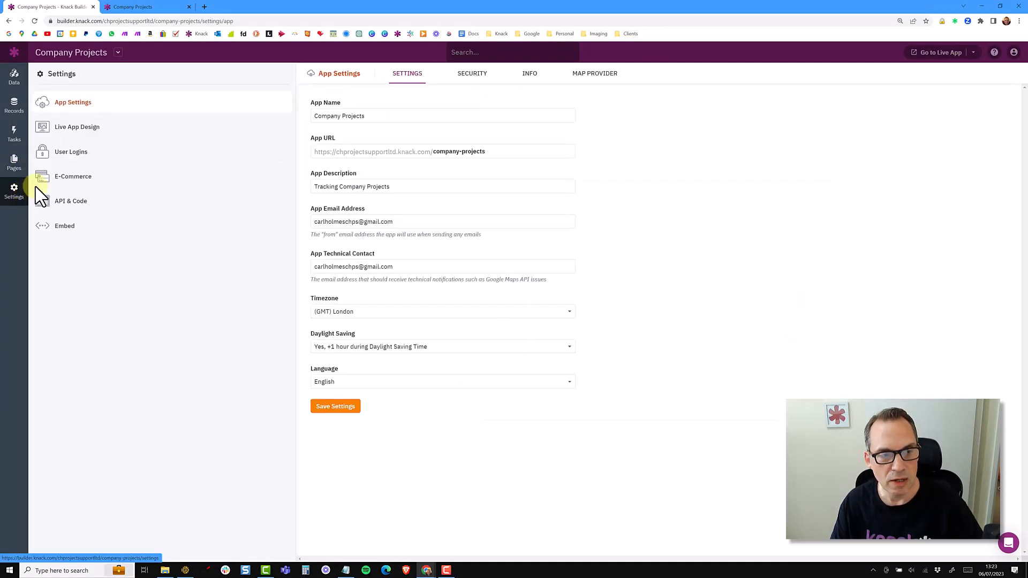
click(70, 129)
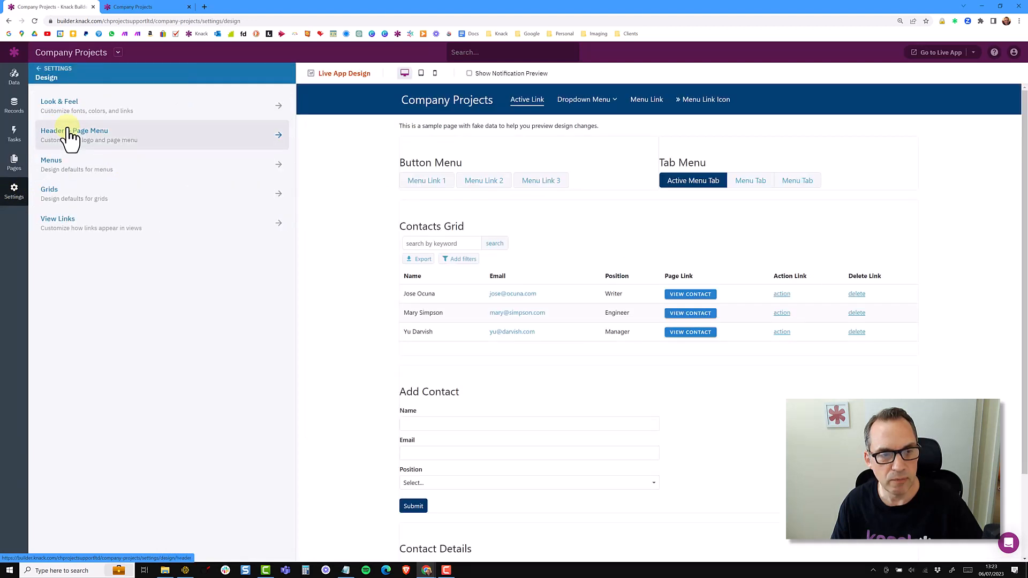
click(80, 167)
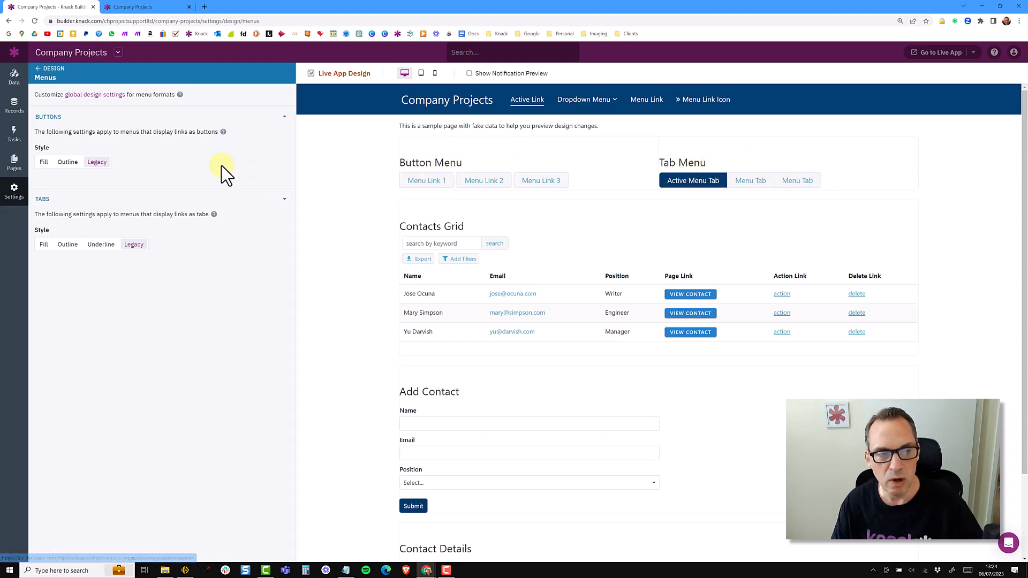
click(45, 162)
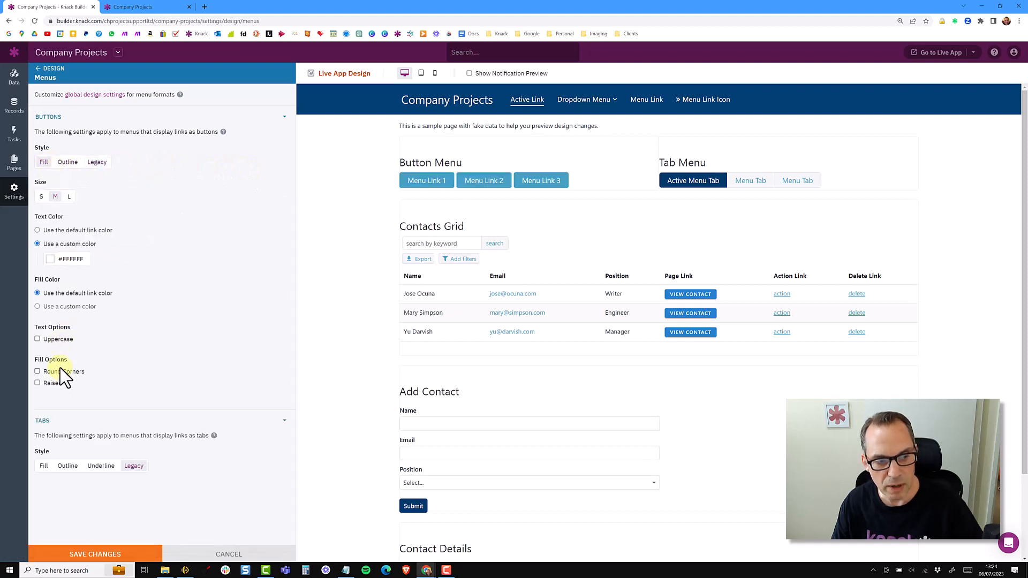
click(70, 307)
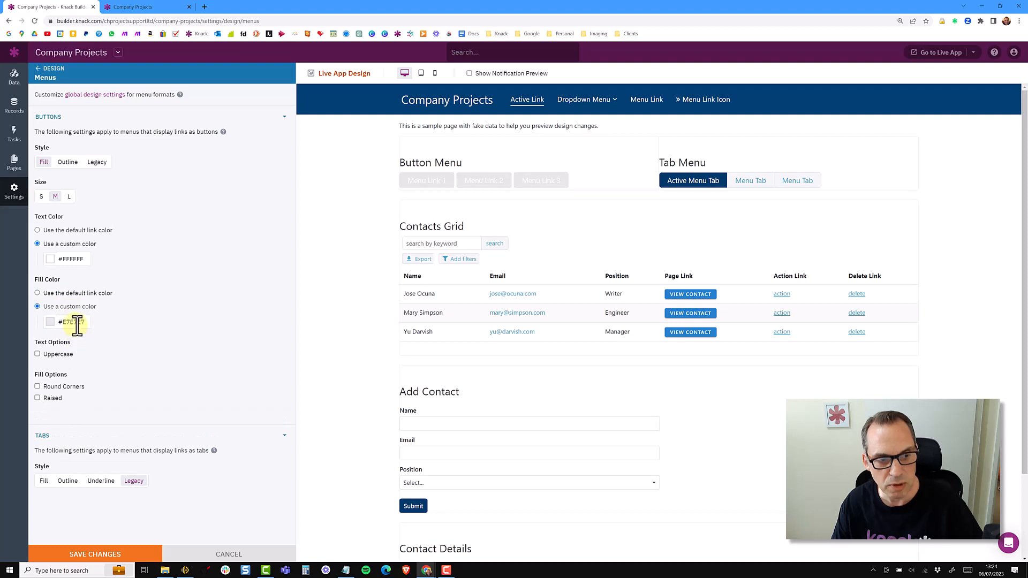
key(ctrl+v)
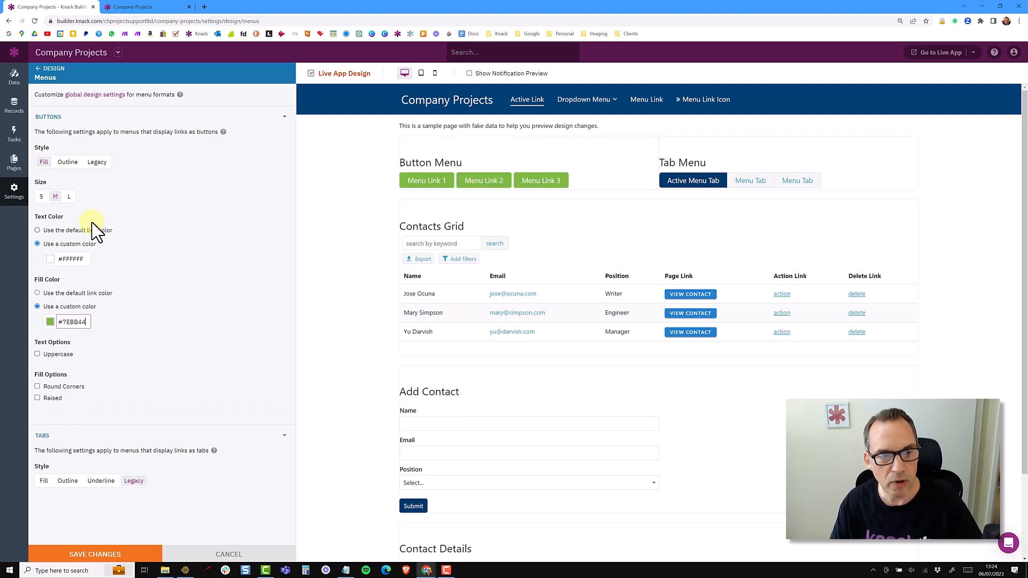
Keep menu buttons at medium size, enable the Raised fill option, and save the menu design.
click(42, 197)
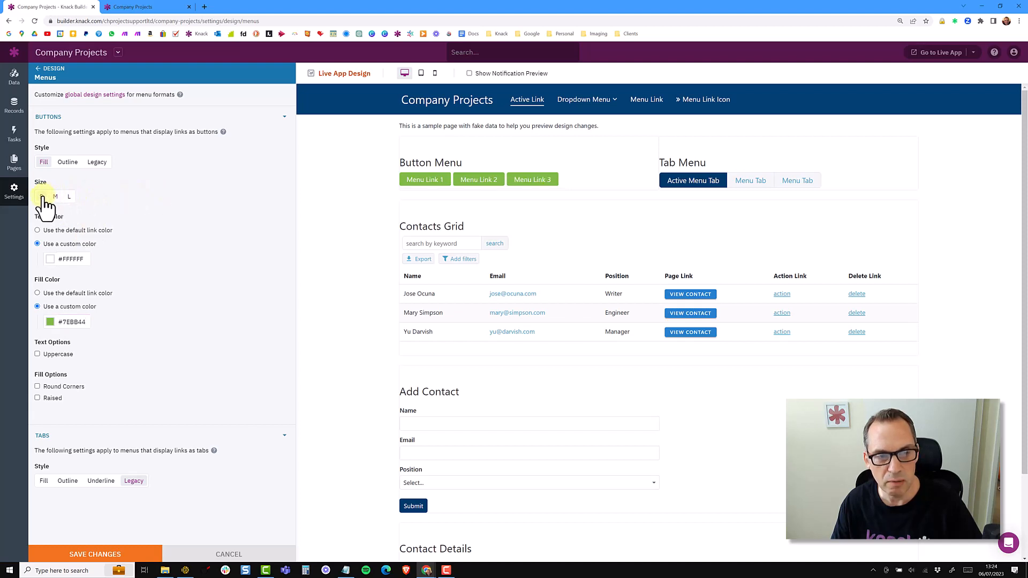
click(54, 197)
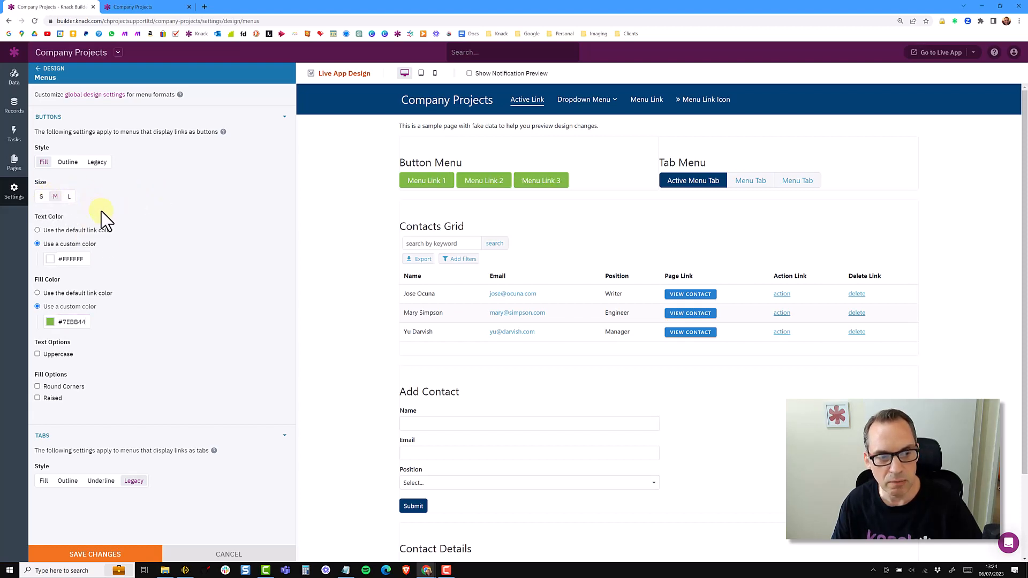
click(57, 355)
click(57, 355)
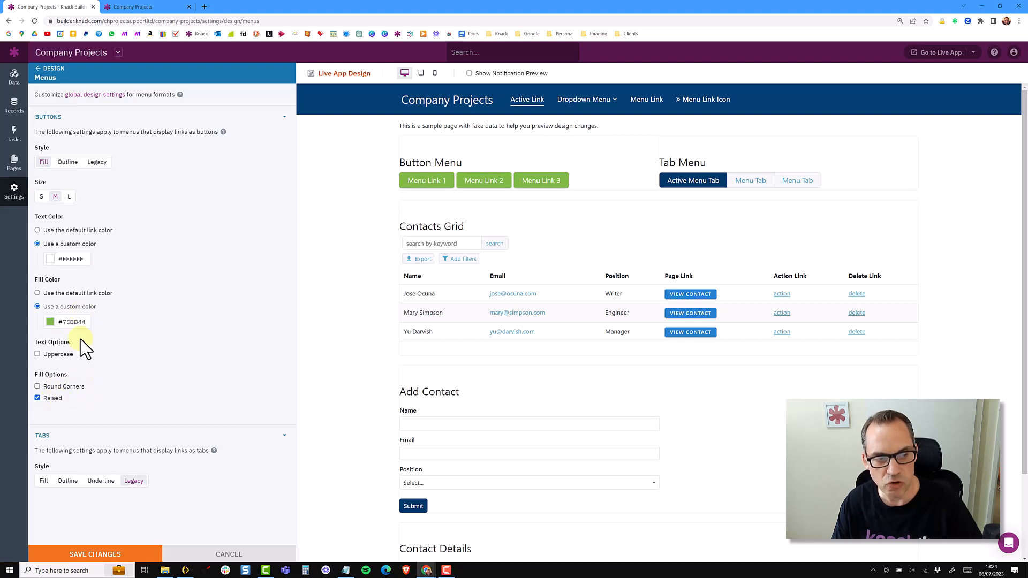
click(111, 555)
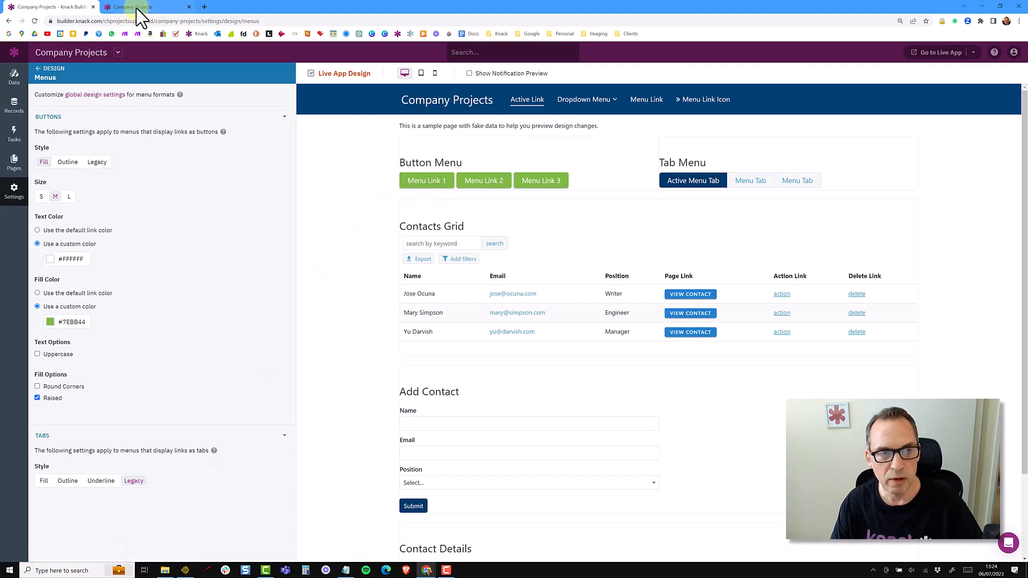
Reload the live app to check the Add Company menu button.
click(139, 7)
click(34, 21)
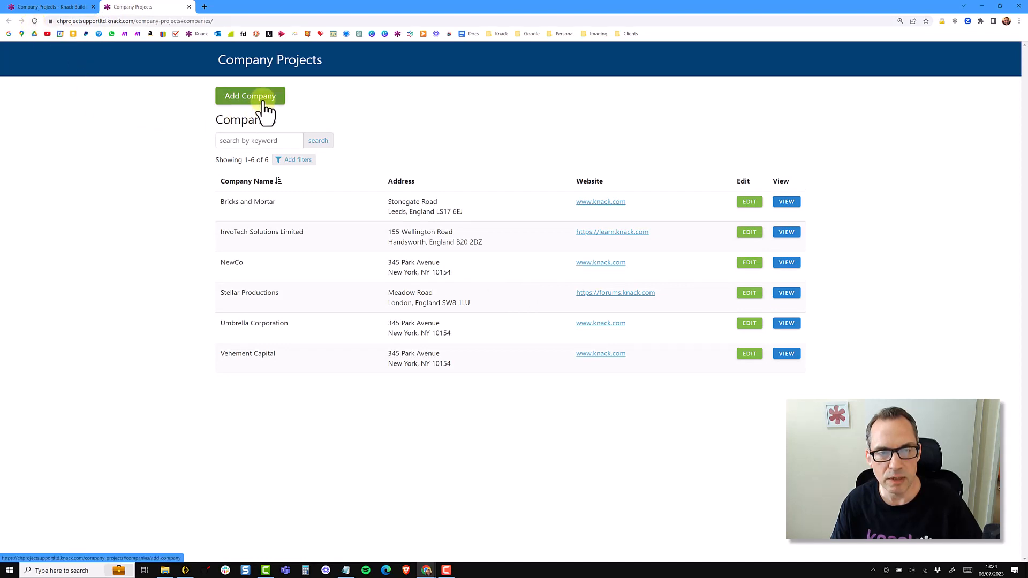
click(60, 6)
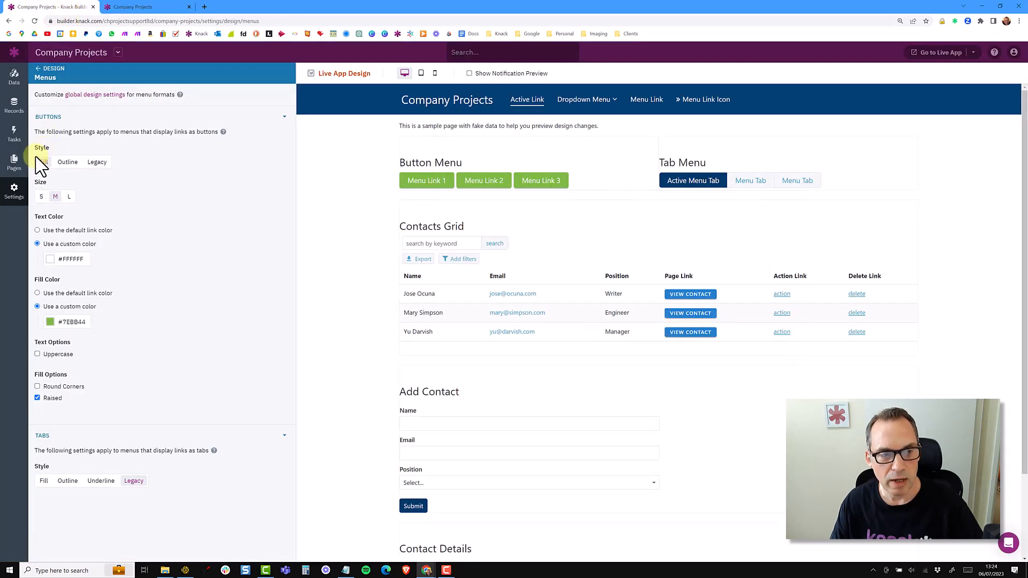
Inspect the Add Company menu link's link design settings on the Companies page.
click(13, 166)
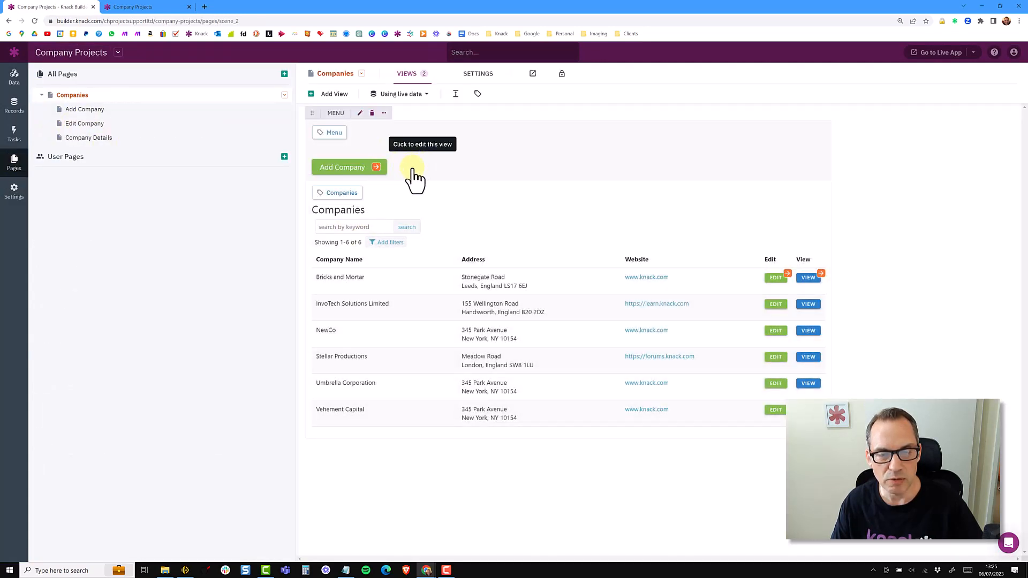
click(432, 180)
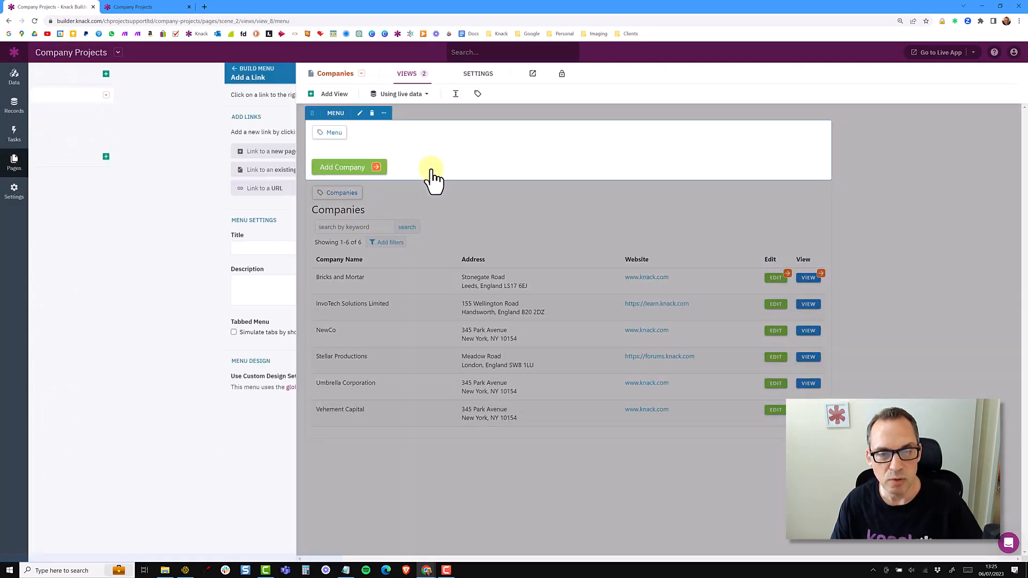
click(338, 163)
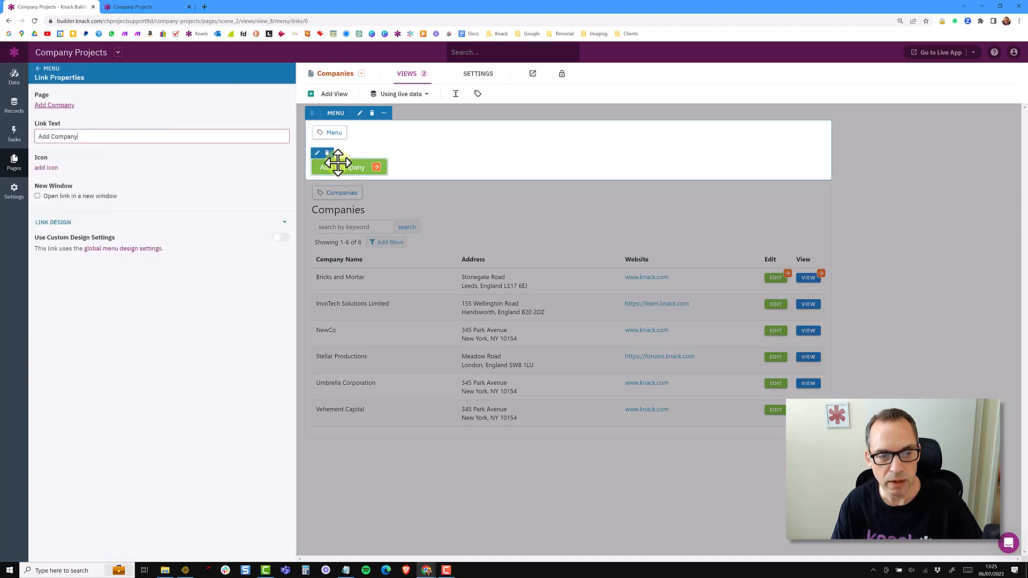
click(284, 239)
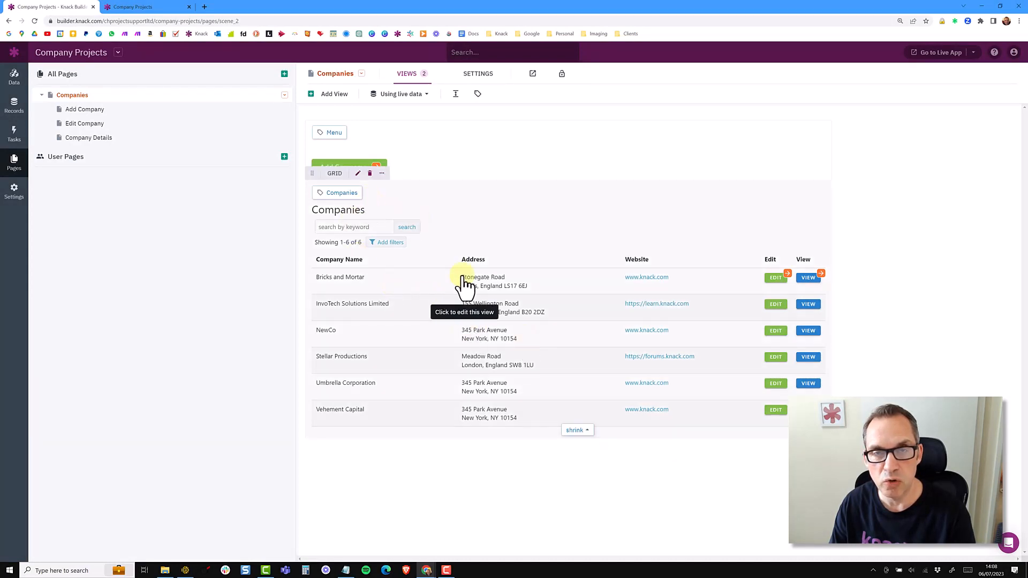
Set the global grid design format to Borders.
click(14, 191)
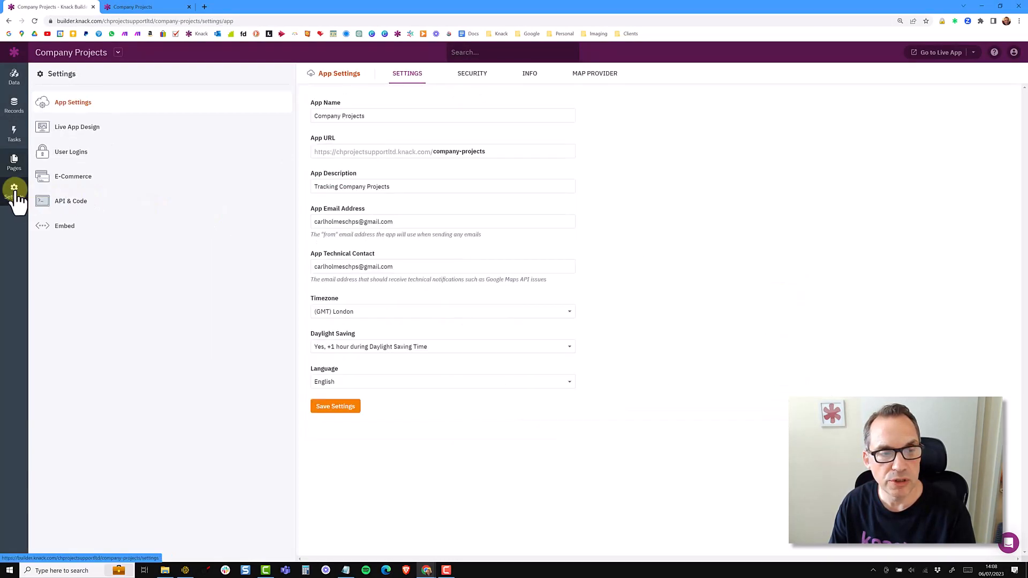
click(70, 132)
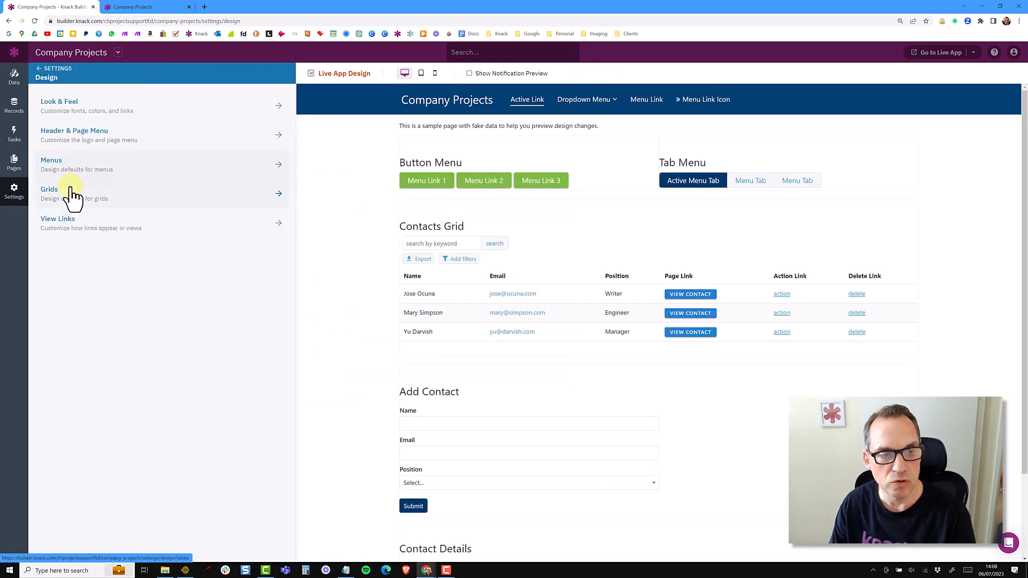
click(71, 195)
click(70, 192)
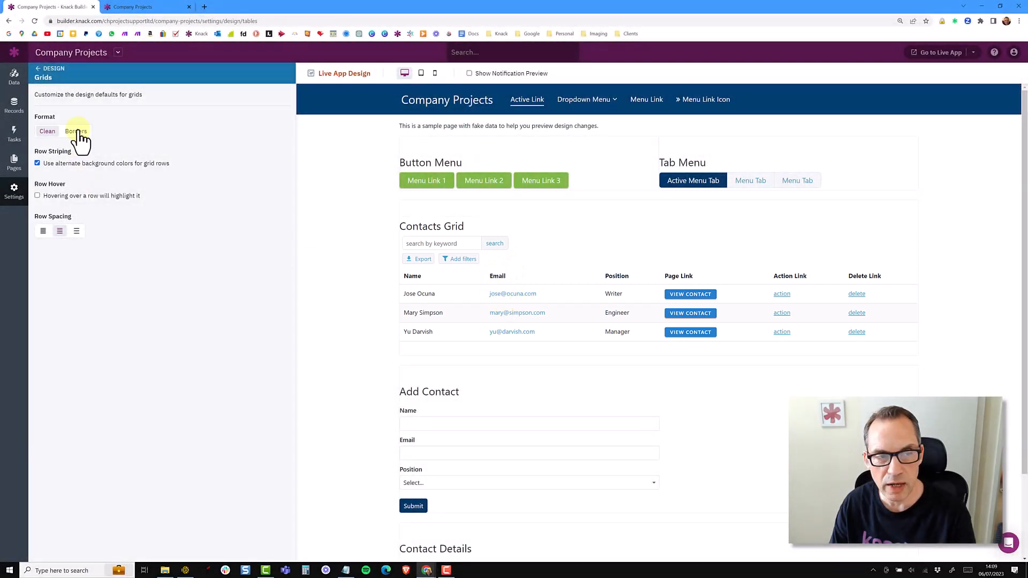
click(77, 132)
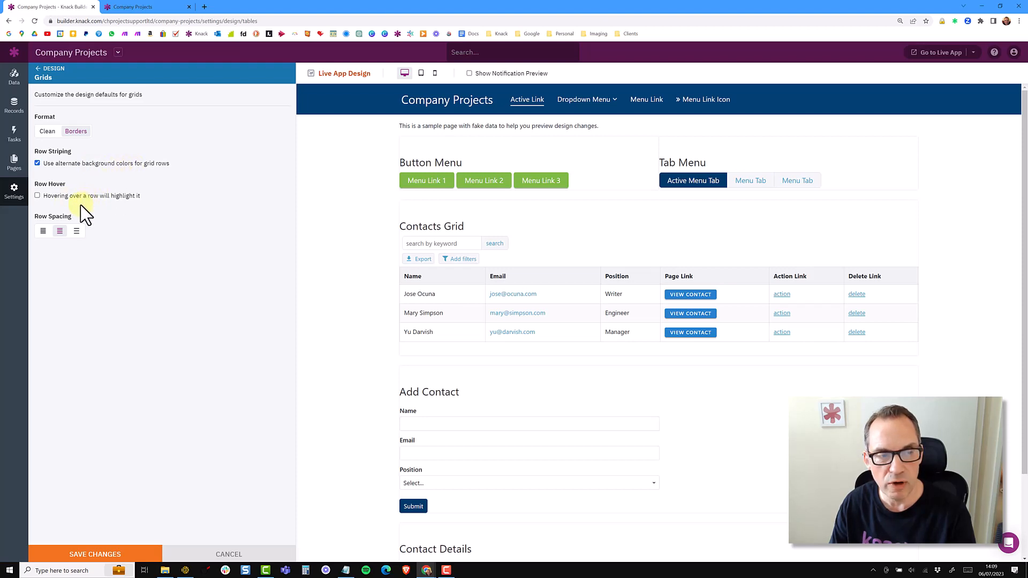
Set the grid row spacing to the most compact option and save the changes.
click(43, 231)
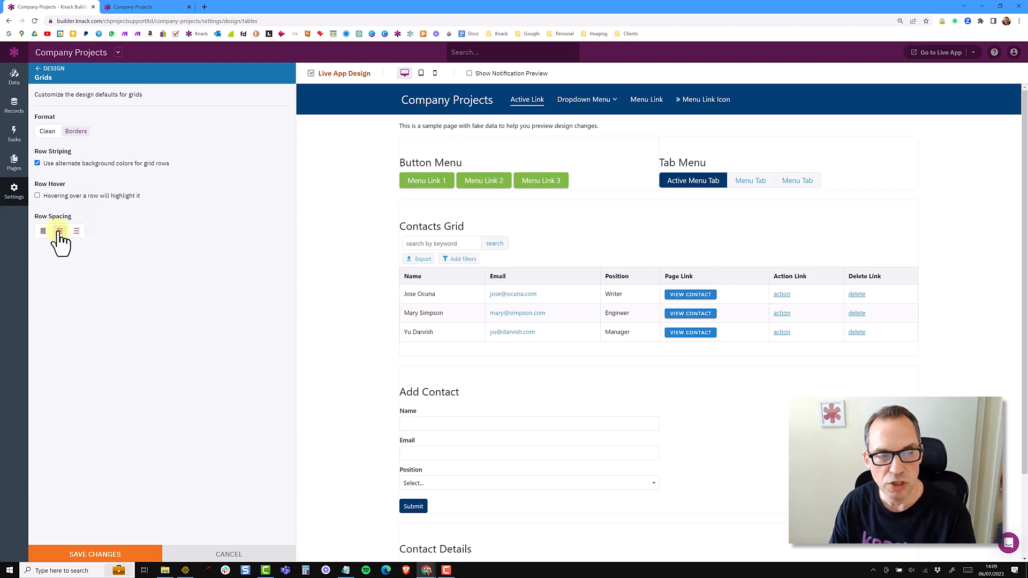
click(59, 231)
click(78, 231)
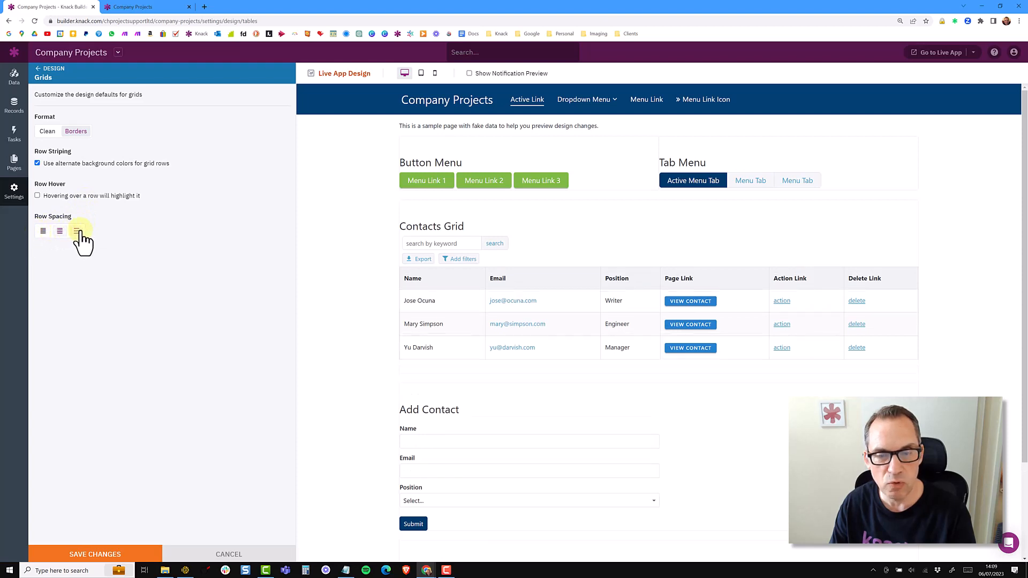
click(60, 231)
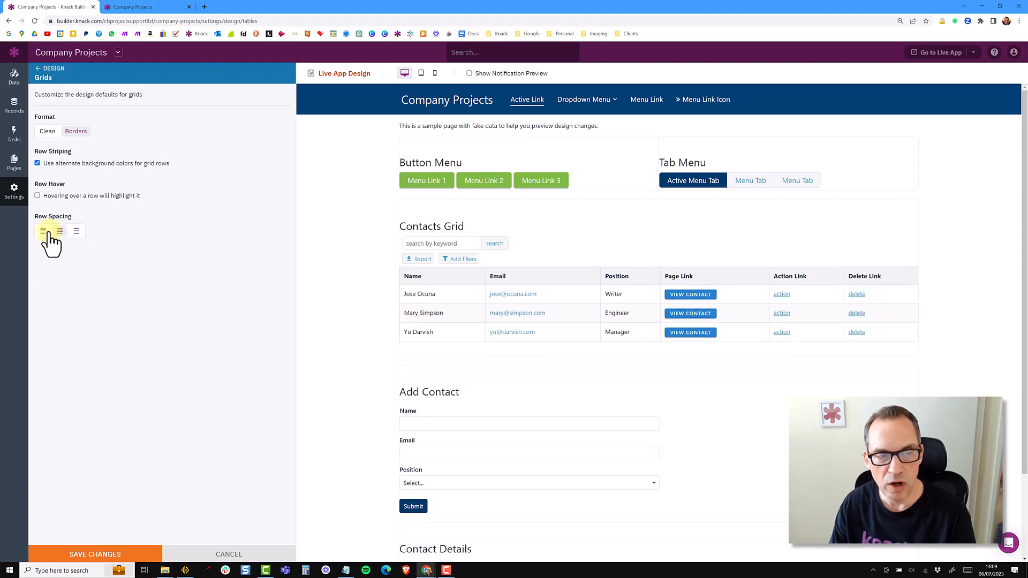
click(44, 231)
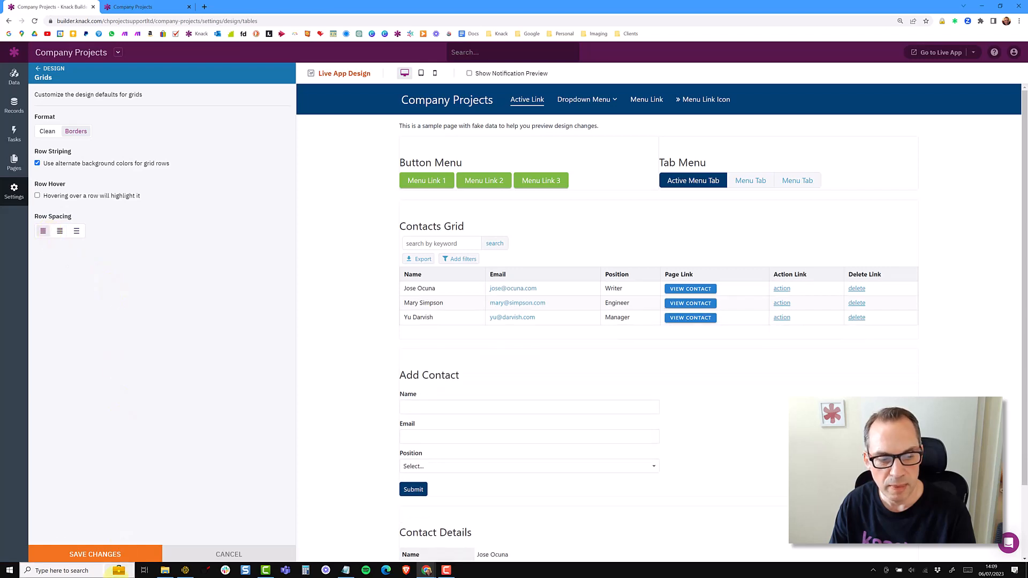
click(123, 557)
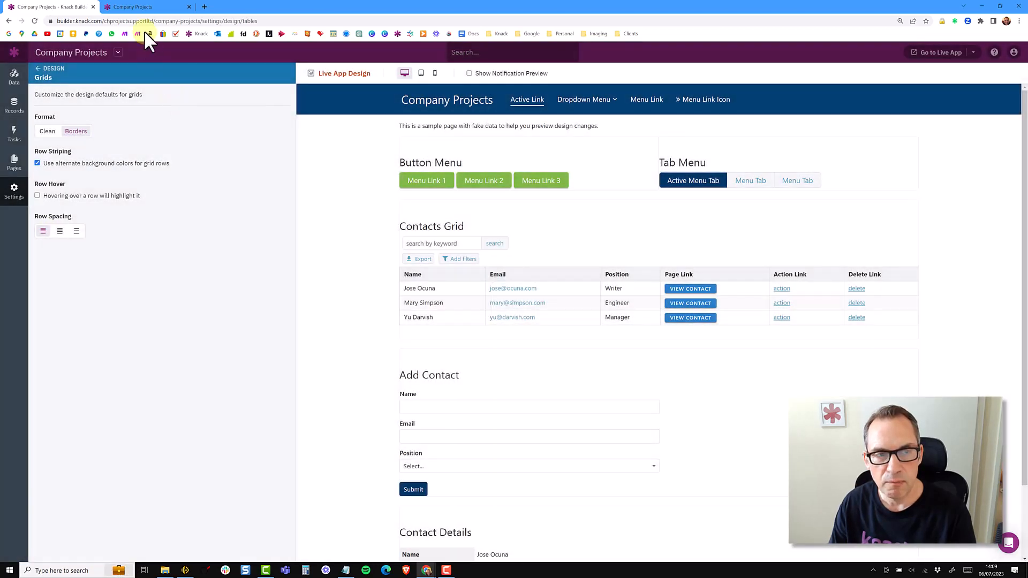
Switch to the live app to review the Companies grid.
click(148, 8)
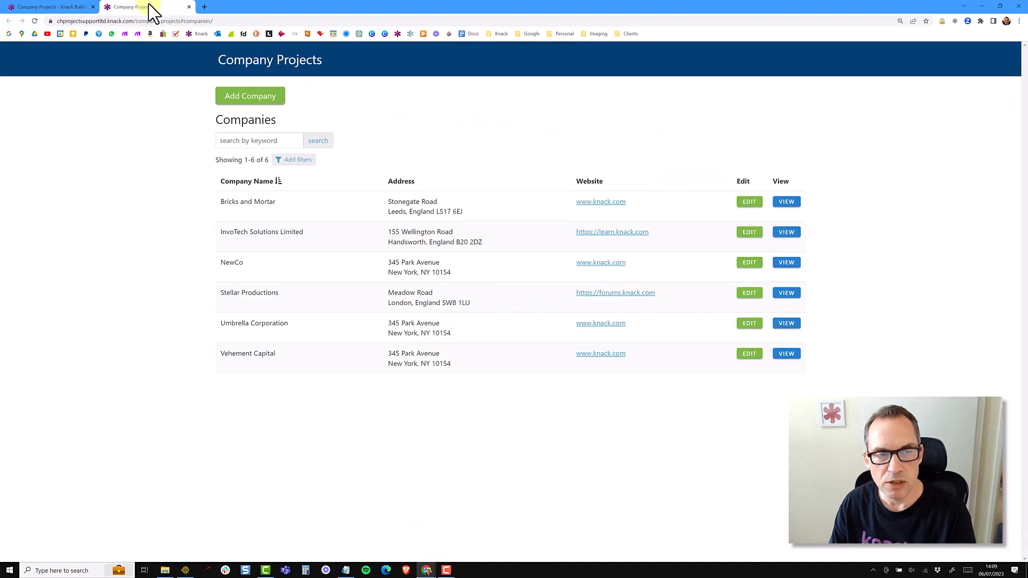